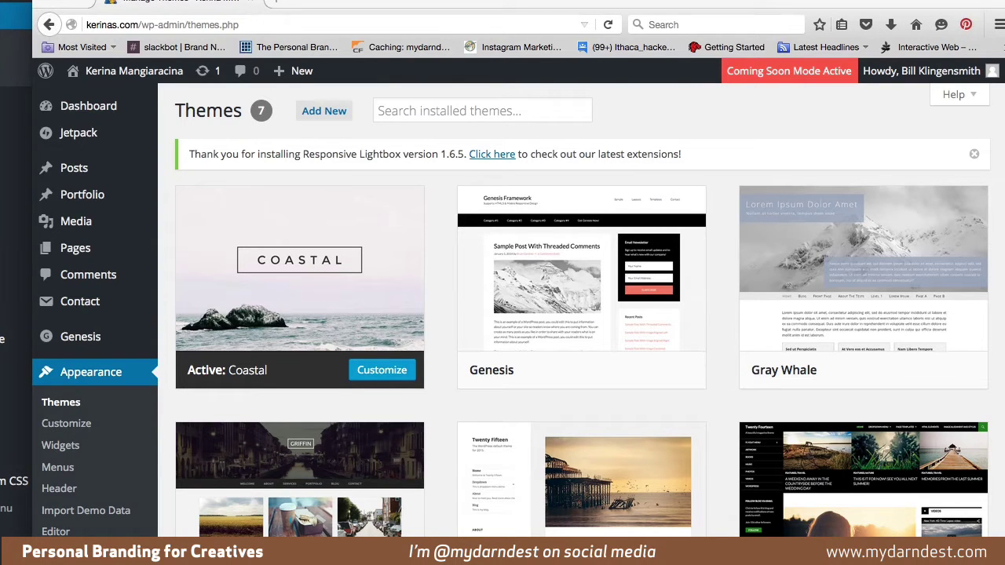
- Look over the installed themes and open the list of portfolio items
{"action": "mouse_move", "coordinate": [336, 298]}
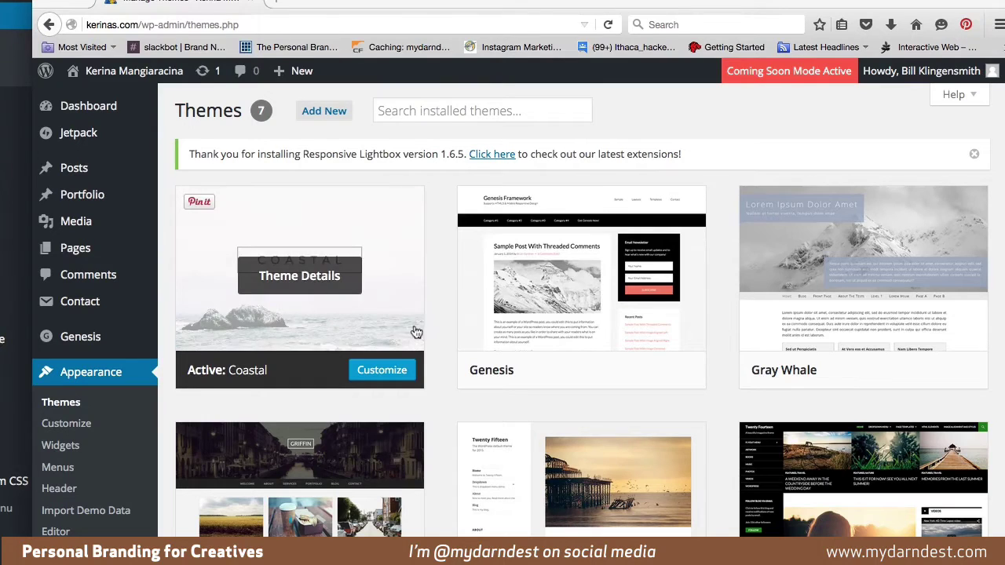
{"action": "mouse_move", "coordinate": [561, 348]}
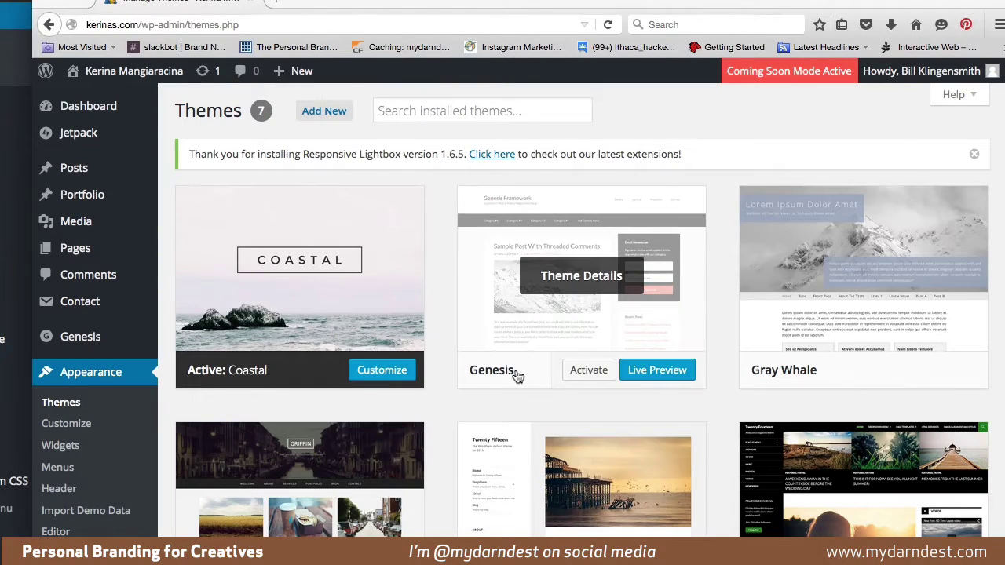
{"action": "mouse_move", "coordinate": [393, 287]}
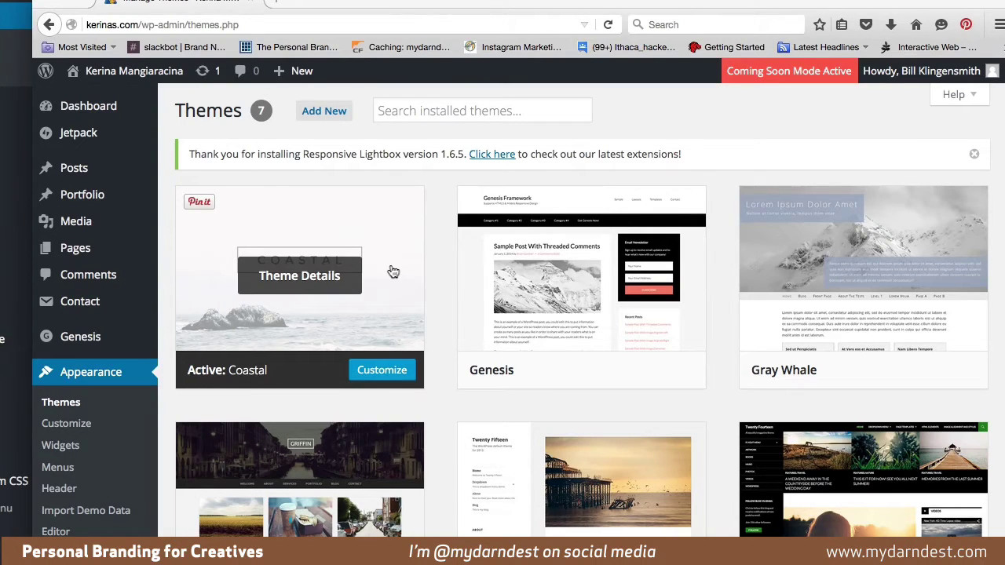
{"action": "mouse_move", "coordinate": [102, 199]}
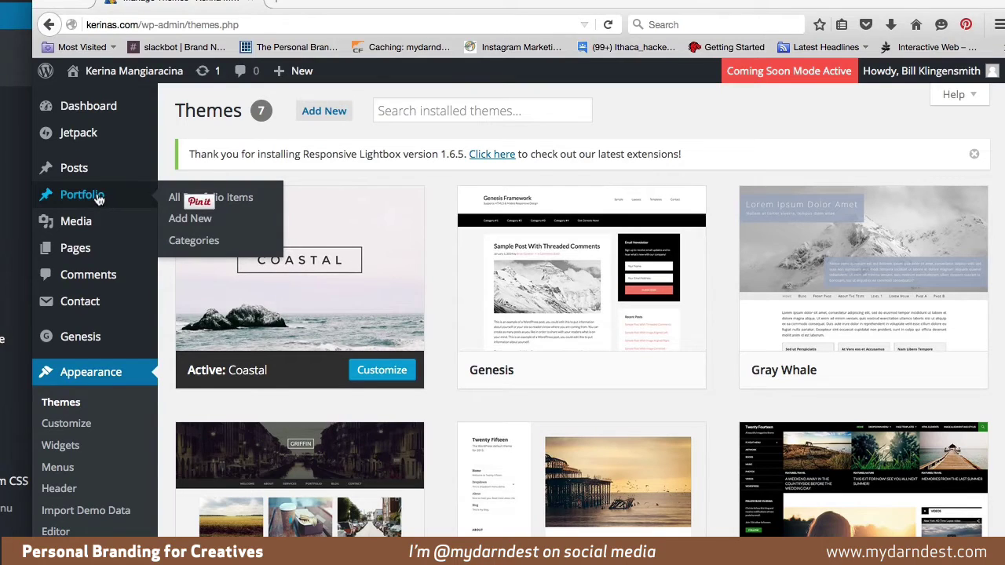
{"action": "left_click", "coordinate": [100, 199]}
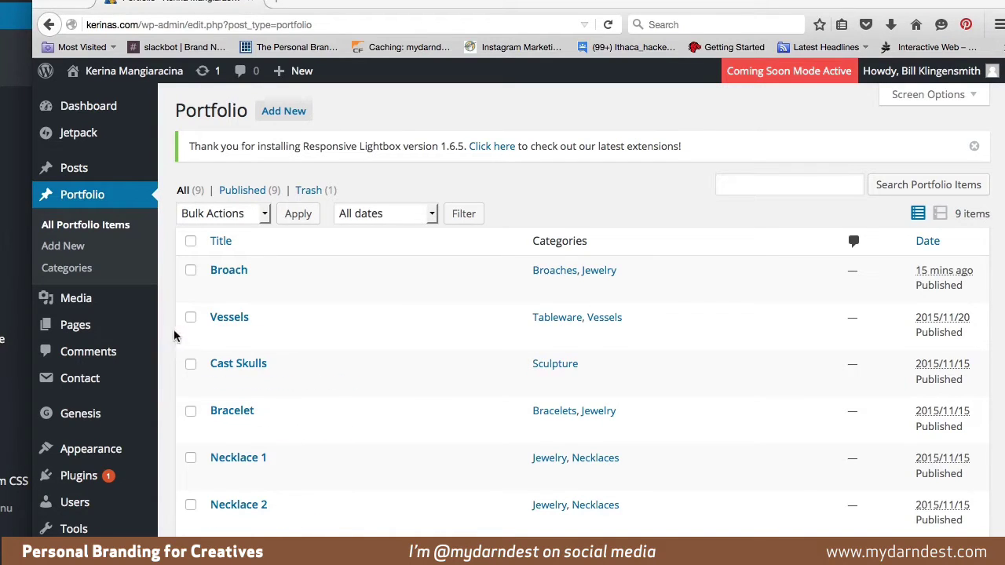
- Examine the portfolio categories, including Jewelry and its subcategories
{"action": "left_click", "coordinate": [84, 272]}
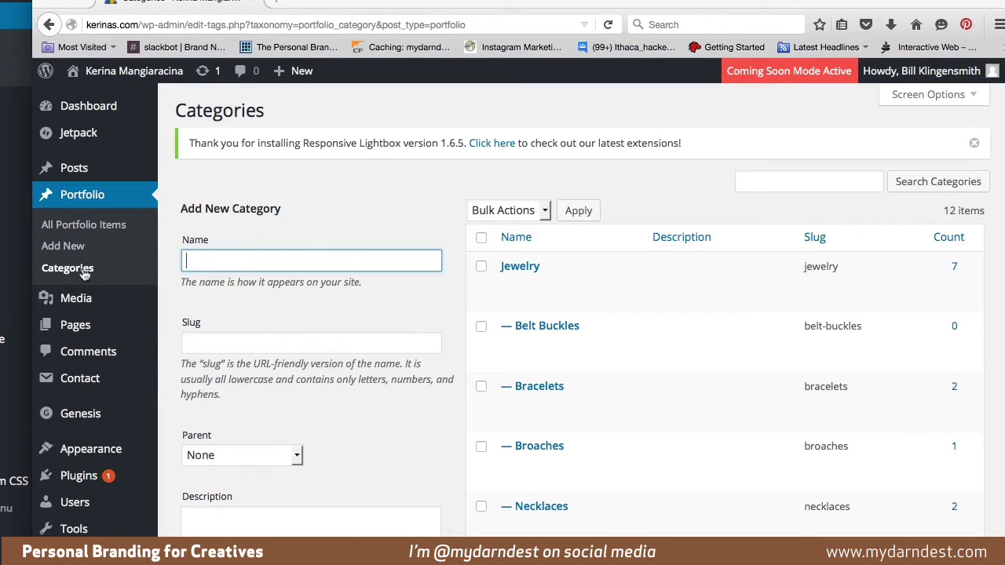
{"action": "mouse_move", "coordinate": [531, 273]}
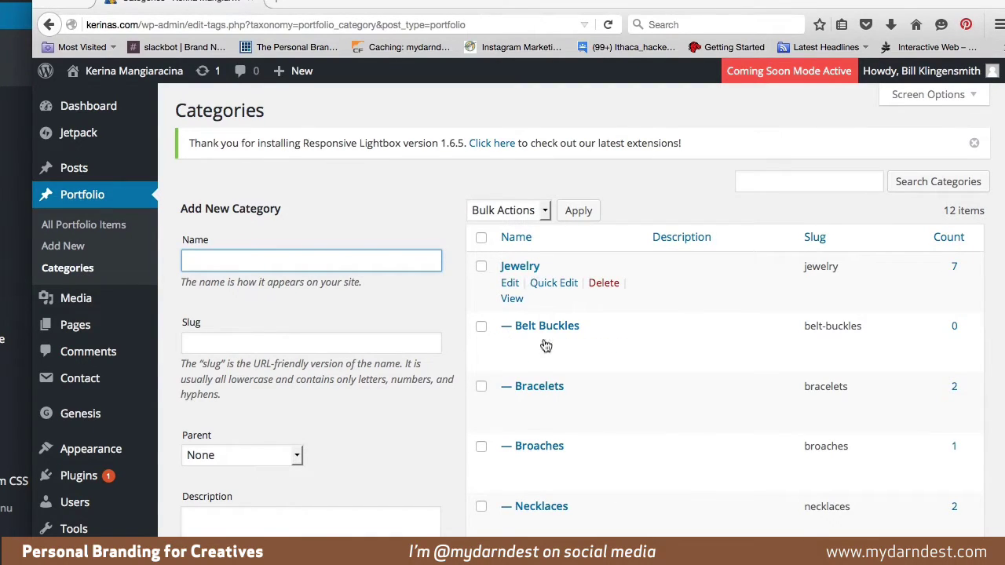
{"action": "mouse_move", "coordinate": [540, 428]}
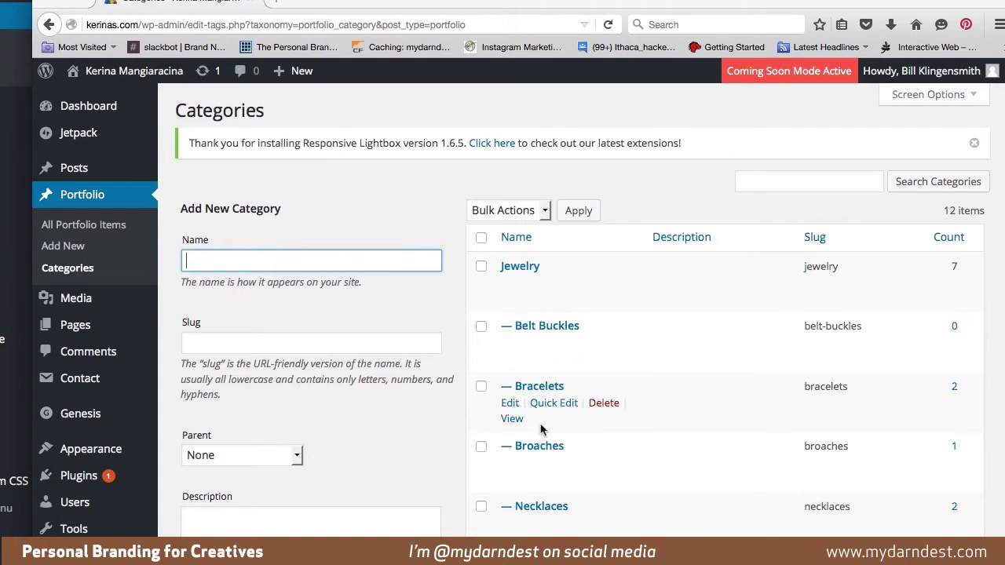
{"action": "mouse_move", "coordinate": [542, 520]}
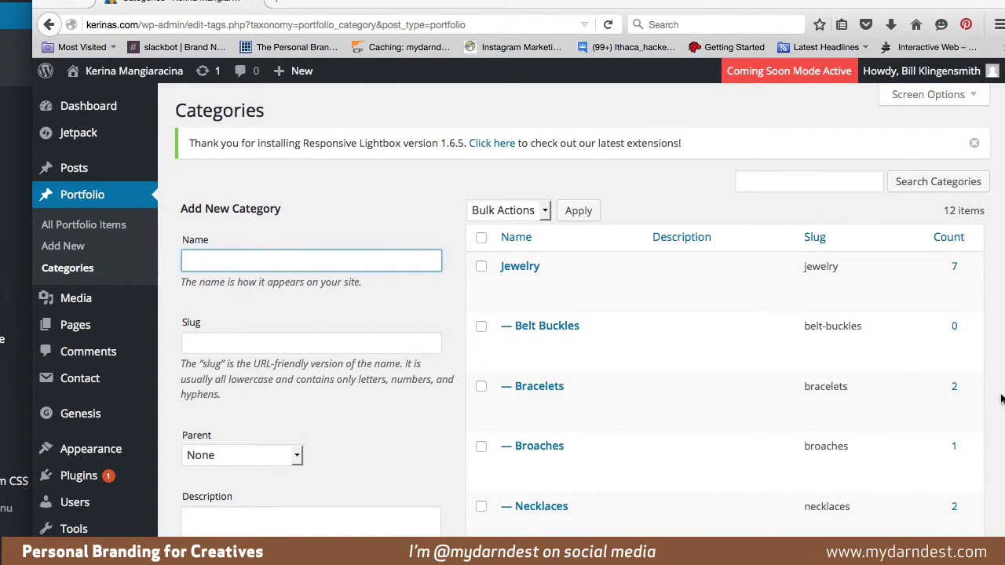
{"action": "scroll", "coordinate": [570, 306], "scroll_direction": "down", "scroll_amount": 5}
{"action": "scroll", "coordinate": [597, 330], "scroll_direction": "up", "scroll_amount": 5}
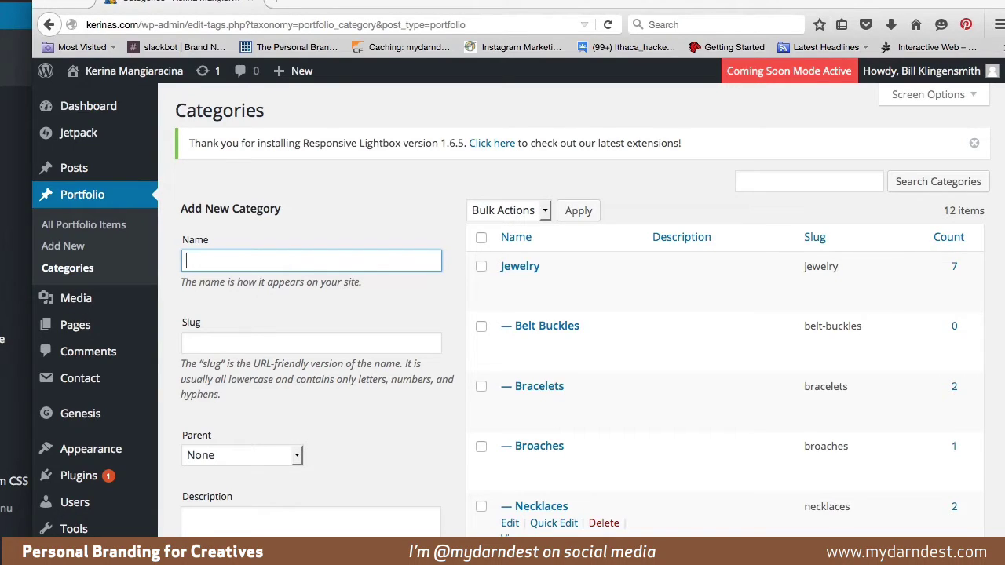
- Create a new portfolio item titled "Rings Textured" and assign it to the Jewelry category
{"action": "left_click", "coordinate": [86, 226]}
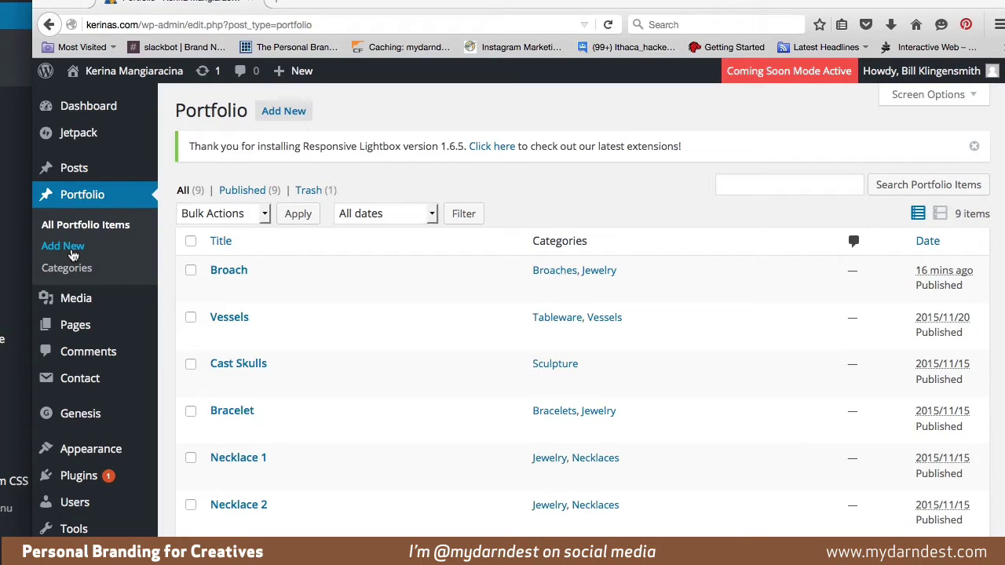
{"action": "left_click", "coordinate": [72, 253]}
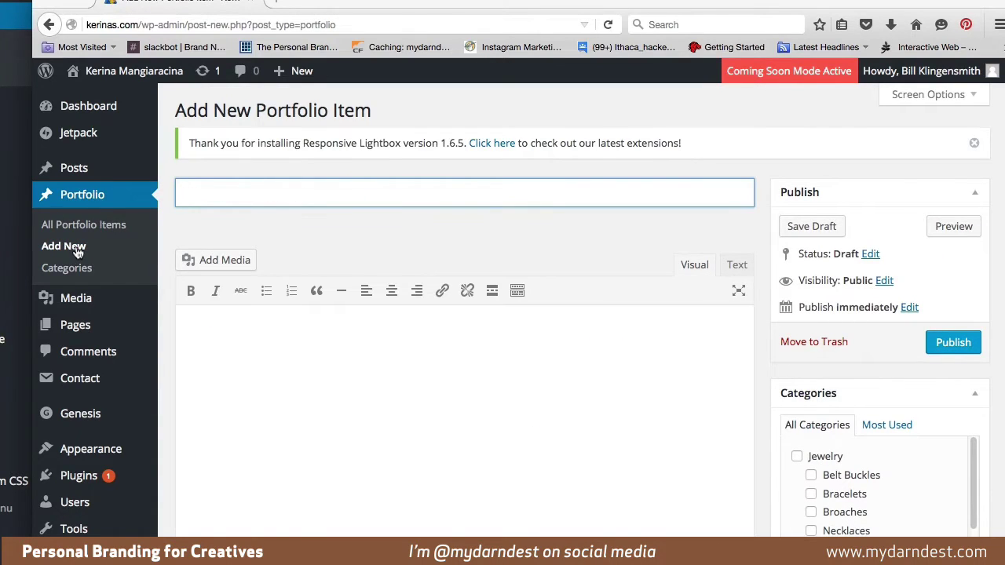
{"action": "type", "text": "Rings"}
{"action": "left_click", "coordinate": [235, 342]}
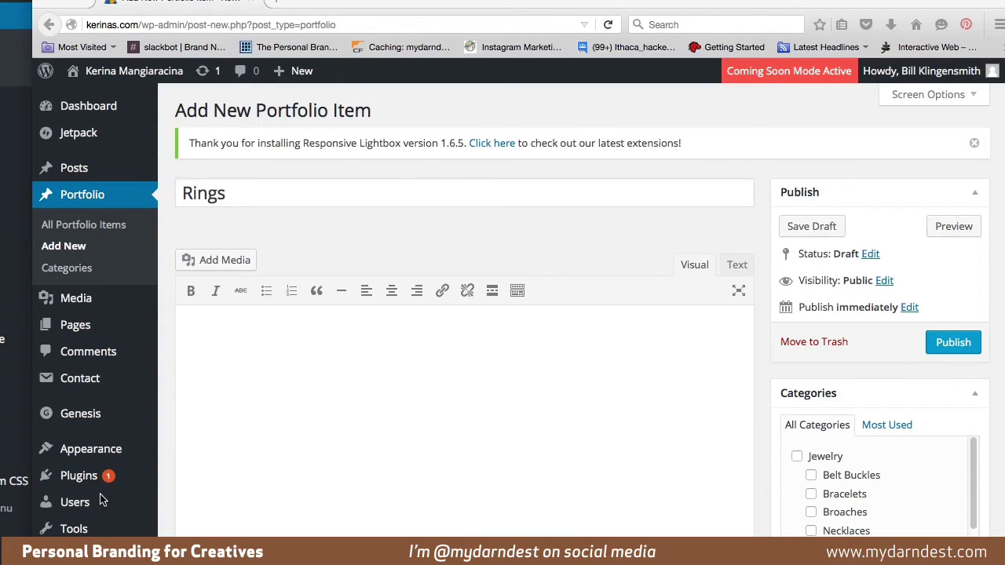
{"action": "left_click", "coordinate": [160, 461]}
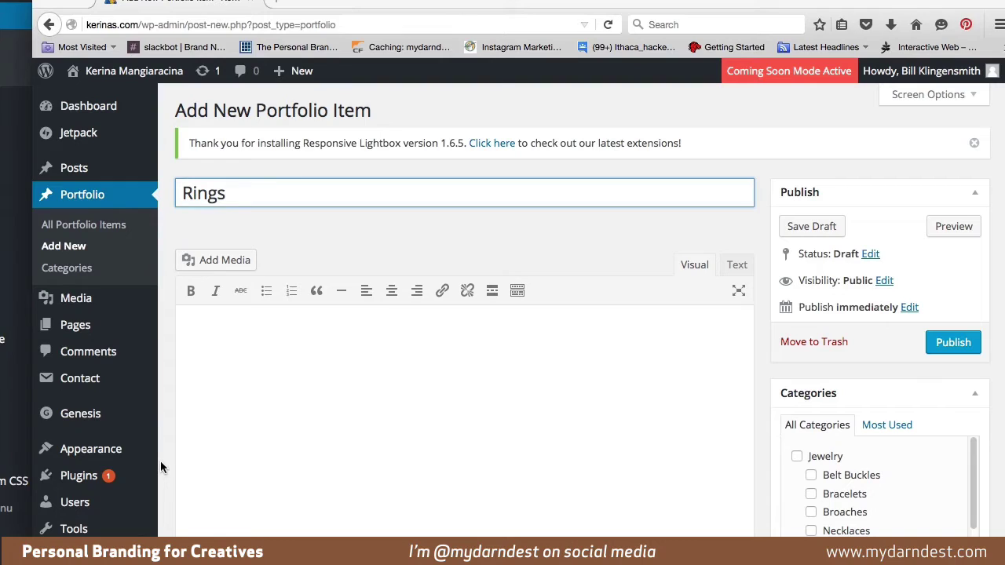
{"action": "type", "text": "Textures"}
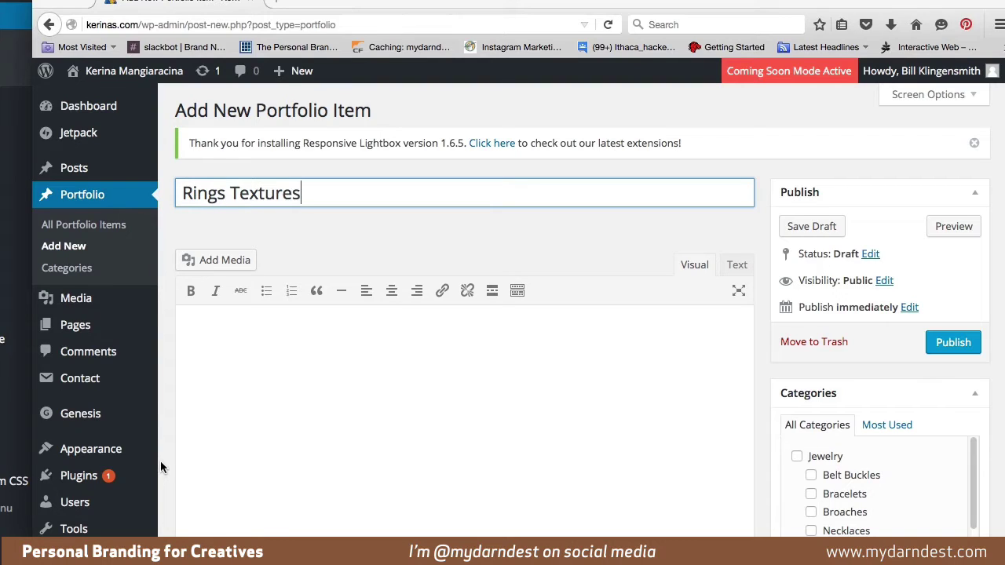
{"action": "key", "text": "BackSpace"}
{"action": "type", "text": "d"}
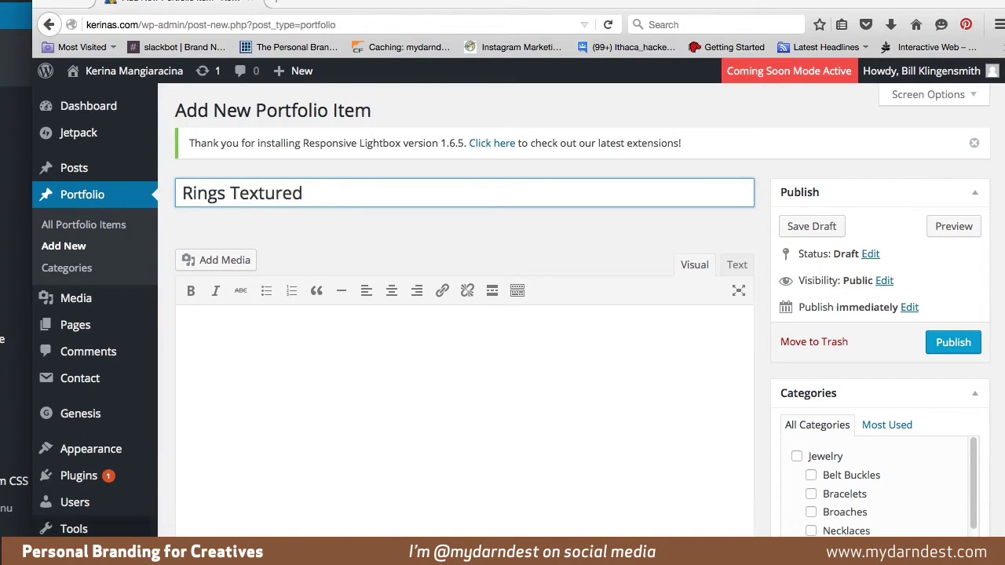
{"action": "left_click", "coordinate": [309, 381]}
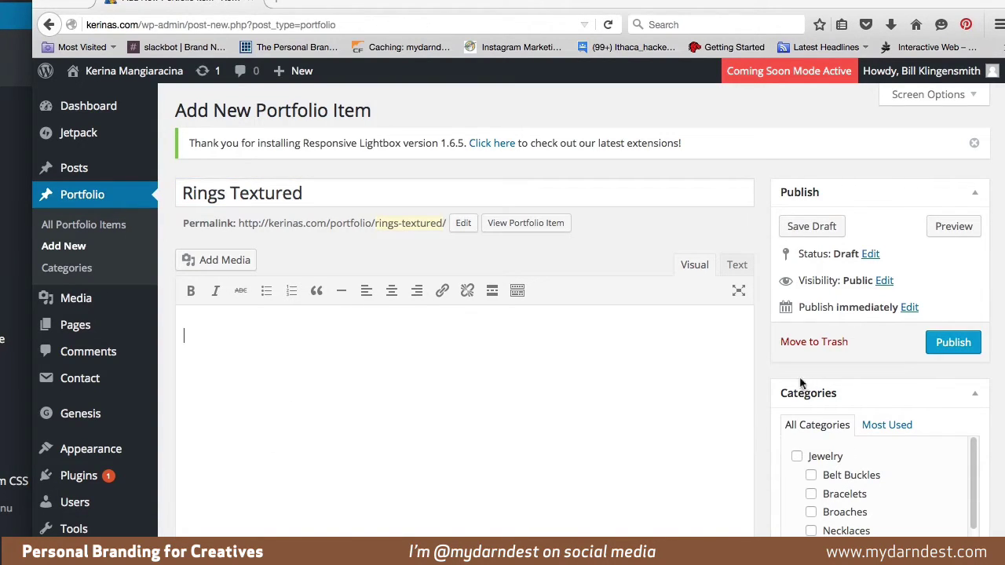
{"action": "left_click", "coordinate": [797, 457]}
{"action": "left_click", "coordinate": [372, 366]}
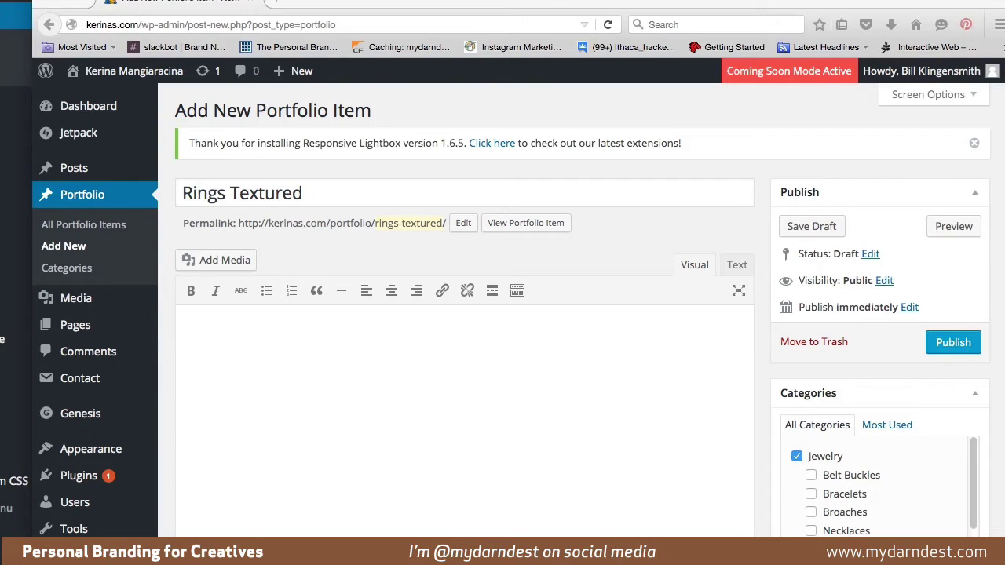
- Upload the three textured ring photos to the portfolio item and show the attachment details of the first photo
{"action": "left_click_drag", "start_coordinate": [444, 496], "coordinate": [512, 437]}
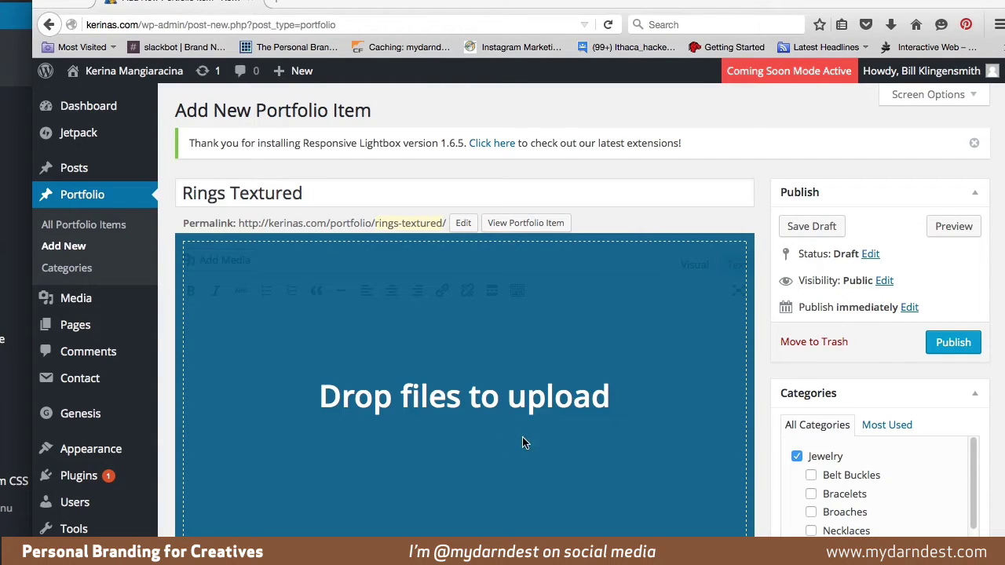
{"action": "left_click_drag", "start_coordinate": [524, 442], "coordinate": [524, 442]}
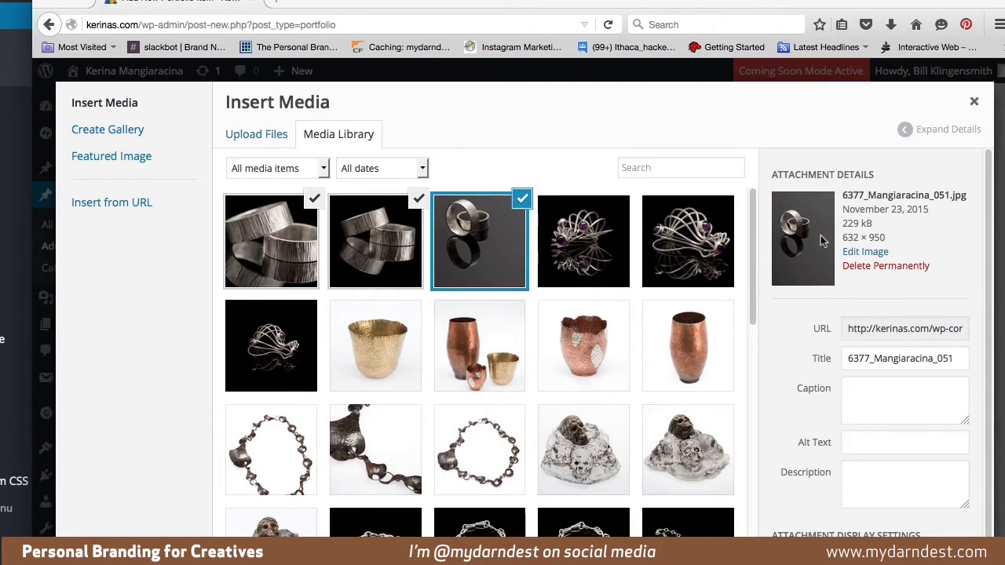
{"action": "left_click", "coordinate": [293, 259]}
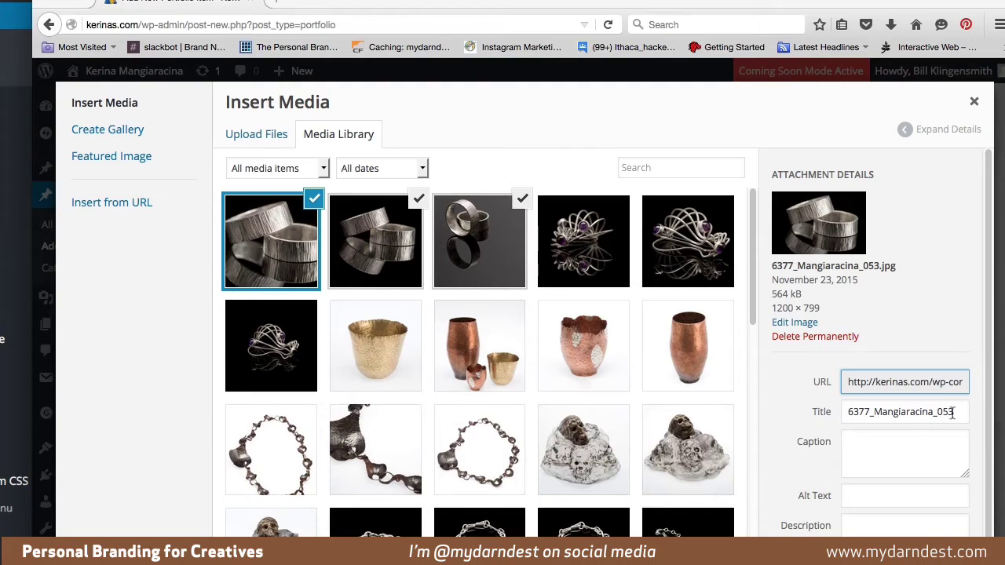
{"action": "left_click_drag", "start_coordinate": [959, 411], "coordinate": [713, 404]}
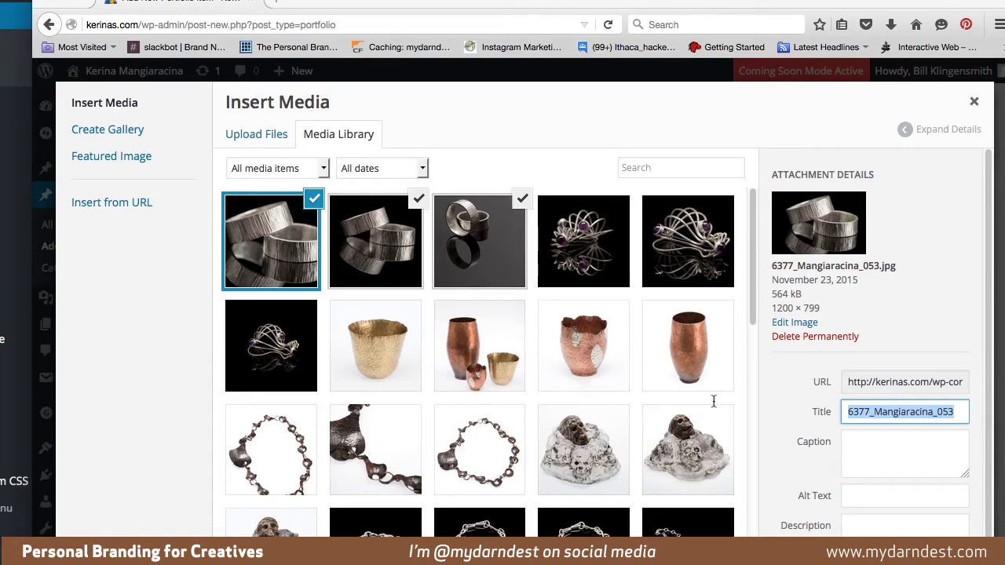
{"action": "left_click", "coordinate": [877, 414]}
{"action": "double_click", "coordinate": [876, 413]}
{"action": "left_click_drag", "start_coordinate": [866, 412], "coordinate": [798, 419]}
{"action": "left_click", "coordinate": [848, 454]}
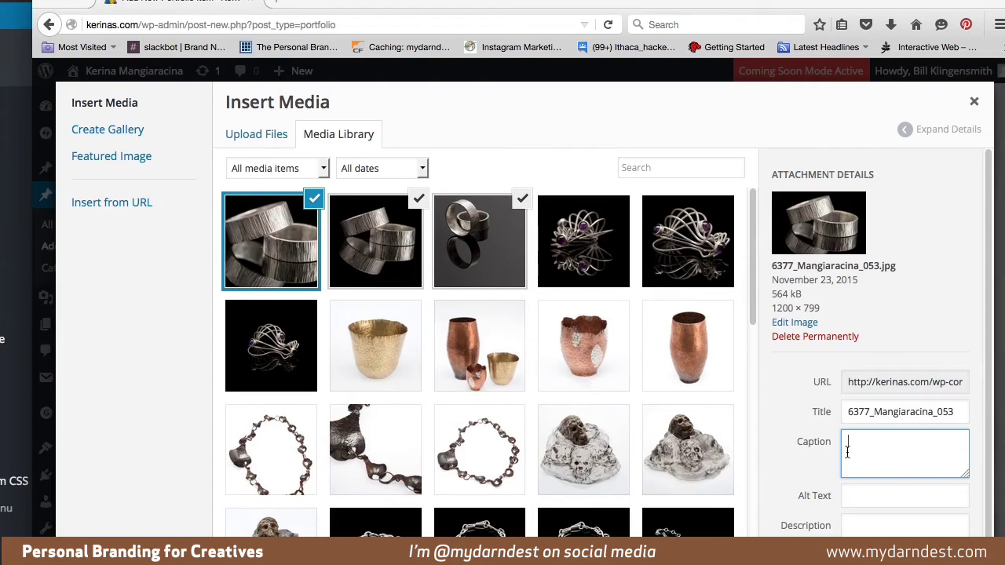
{"action": "key", "text": "super+v"}
{"action": "key", "text": "super+z"}
- Retitle the first ring photo with the artist's surname followed by "Textured Ring Jewelry", removing the numbers from the file-based title
{"action": "left_click_drag", "start_coordinate": [874, 412], "coordinate": [848, 413]}
{"action": "key", "text": "BackSpace"}
{"action": "left_click_drag", "start_coordinate": [931, 414], "coordinate": [909, 414]}
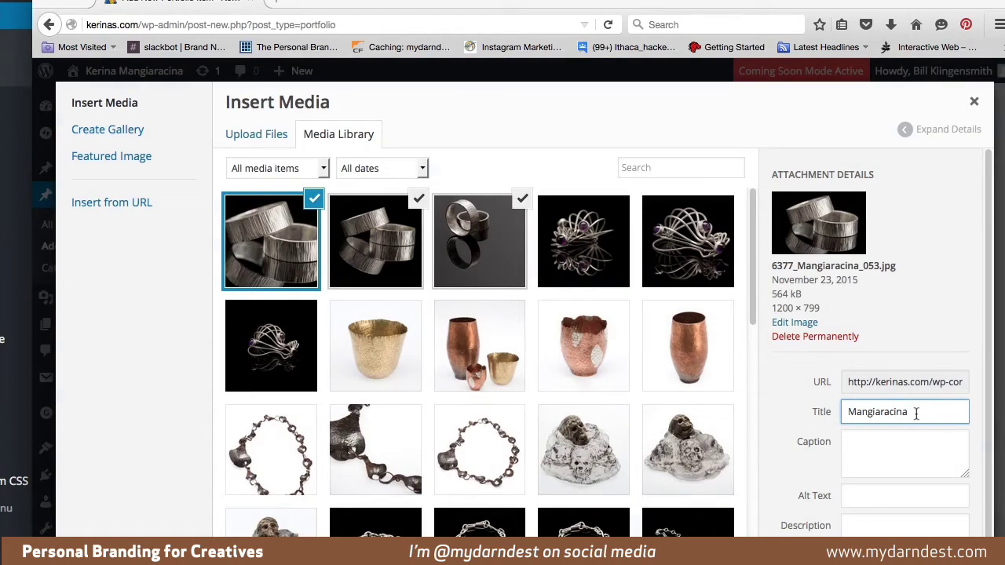
{"action": "type", "text": "Textured Ring"}
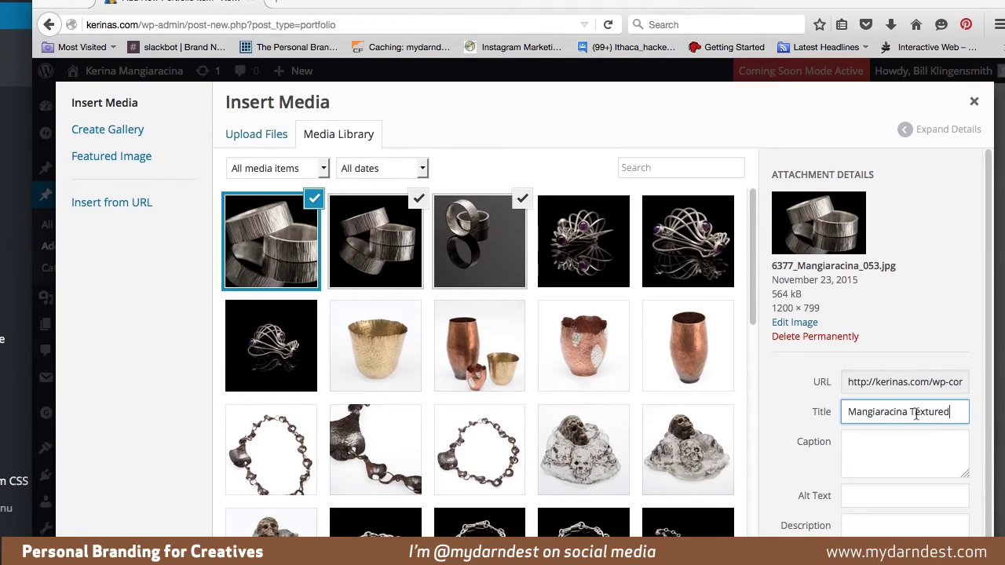
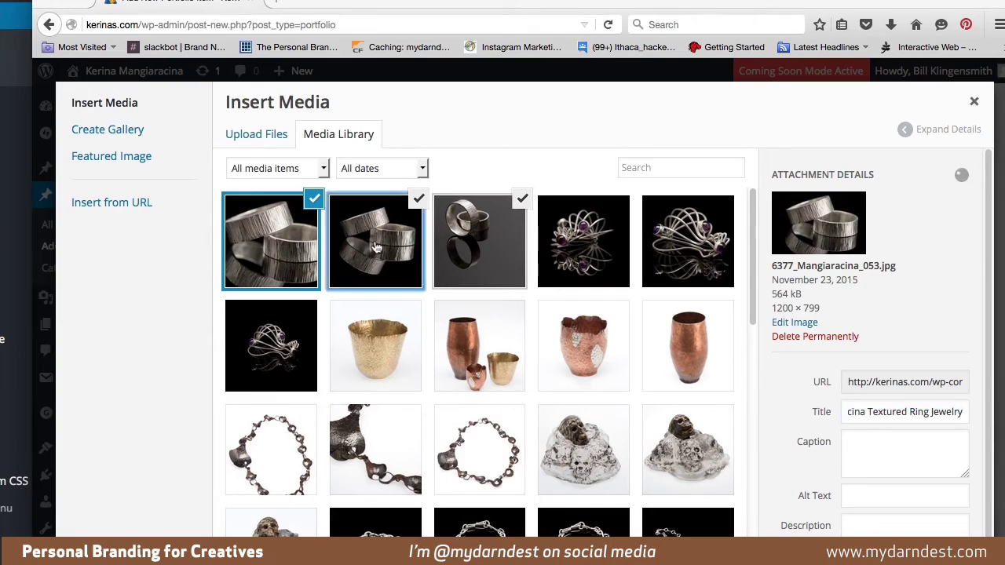
- Give the second and third ring photos the same title, the artist's surname followed by "Textured Ring Jewelry"
{"action": "key", "text": "ctrl+a"}
{"action": "type", "text": "Mangiaracina Featured Ring Jewelry"}
{"action": "left_click", "coordinate": [478, 234]}
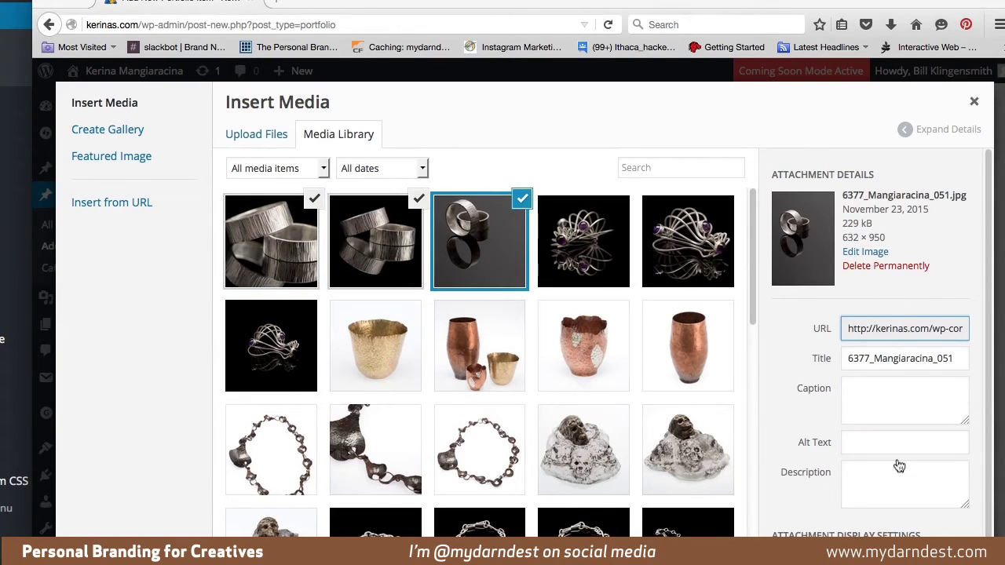
{"action": "left_click", "coordinate": [964, 365]}
{"action": "key", "text": "ctrl+a"}
{"action": "key", "text": "ctrl+v"}
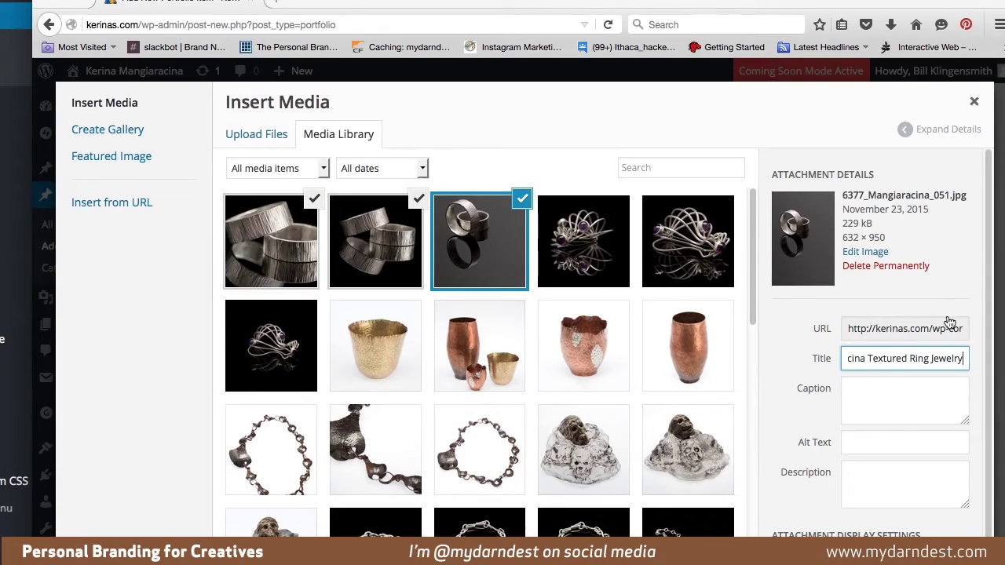
- Caption the third ring photo with the artist's surname followed by "Textured #Ring #Jewelry"
{"action": "left_click", "coordinate": [895, 405]}
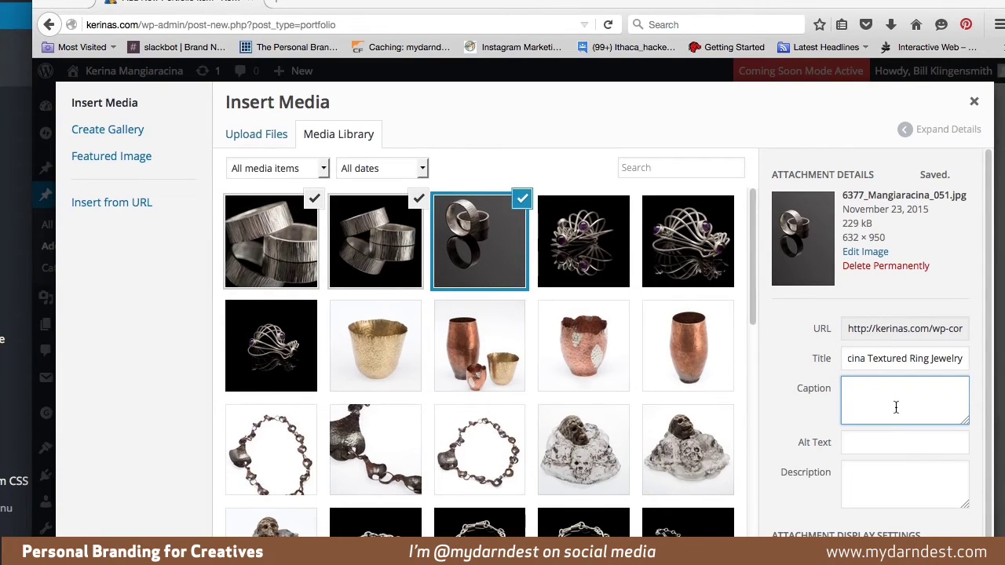
{"action": "type", "text": "Mangiaracina Textured Ring Jewelry"}
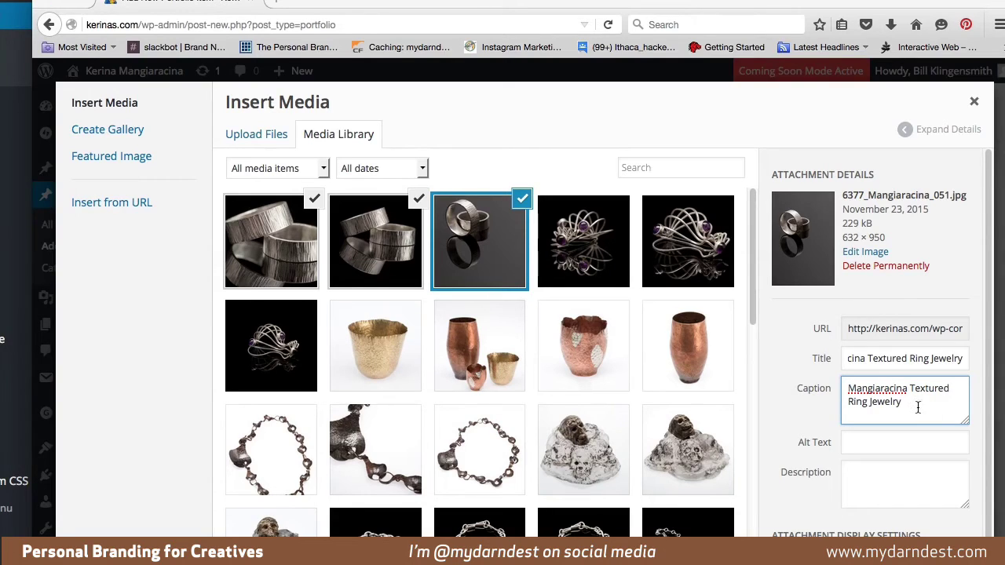
{"action": "key", "text": "Return"}
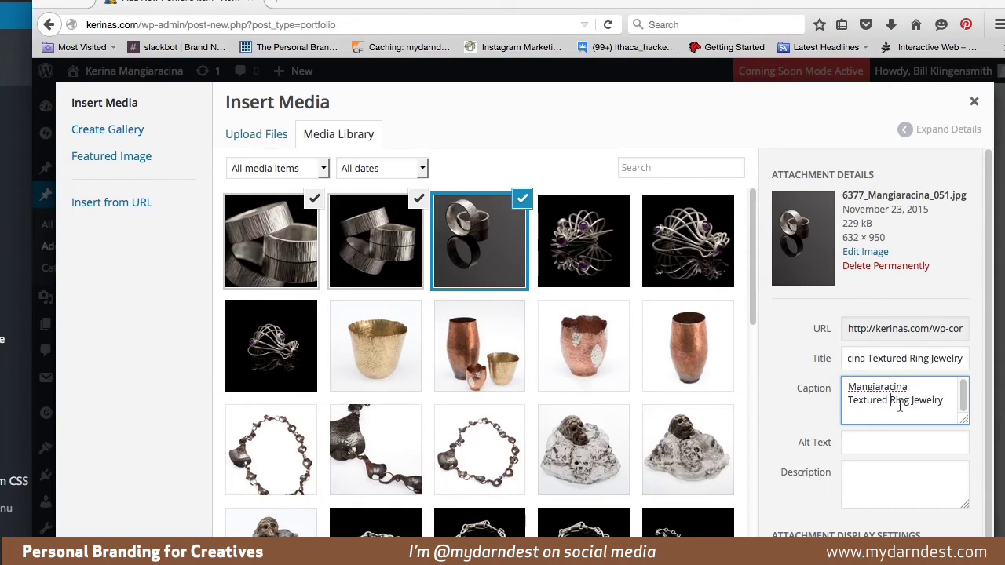
{"action": "type", "text": "#"}
{"action": "left_click", "coordinate": [918, 402]}
{"action": "type", "text": "#"}
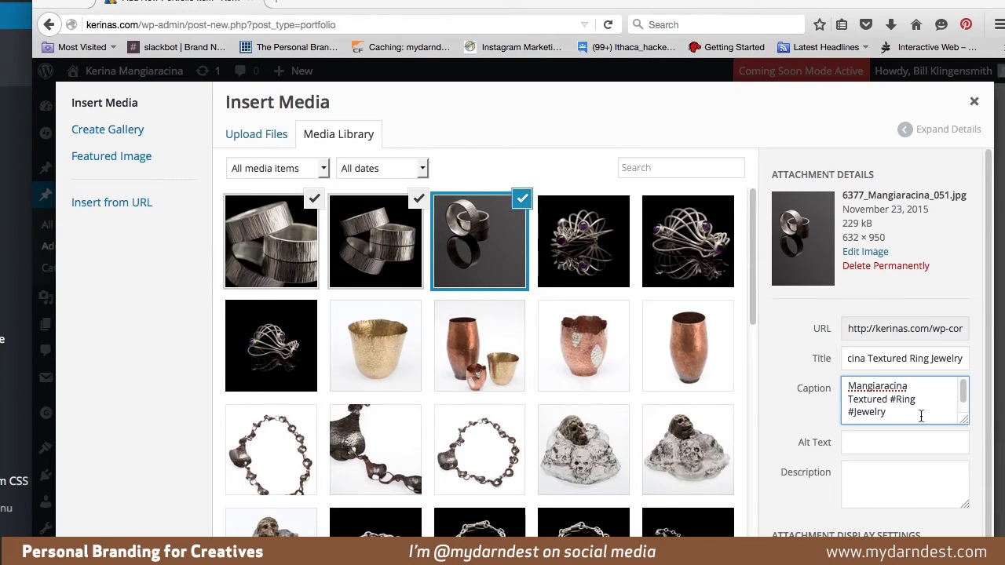
{"action": "left_click", "coordinate": [909, 415]}
{"action": "type", "text": "http://w"}
{"action": "key", "text": "BackSpace"}
{"action": "key", "text": "BackSpace"}
{"action": "key", "text": "BackSpace"}
{"action": "key", "text": "BackSpace"}
{"action": "type", "text": "://www.kerinas.com"}
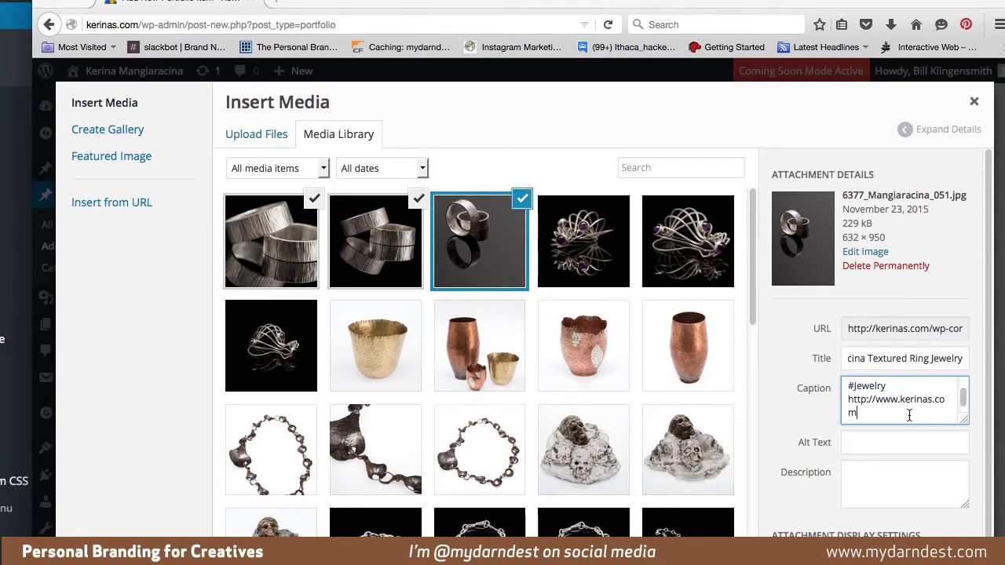
- Copy the third ring photo's full caption into the caption fields of the second and first ring photos
{"action": "key", "text": "super+a"}
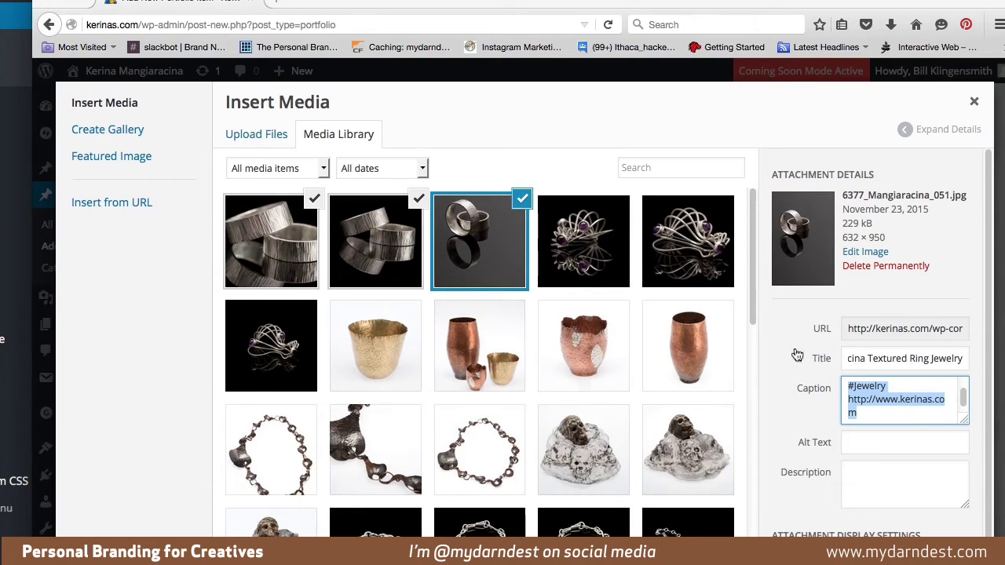
{"action": "left_click", "coordinate": [420, 253]}
{"action": "left_click", "coordinate": [842, 442]}
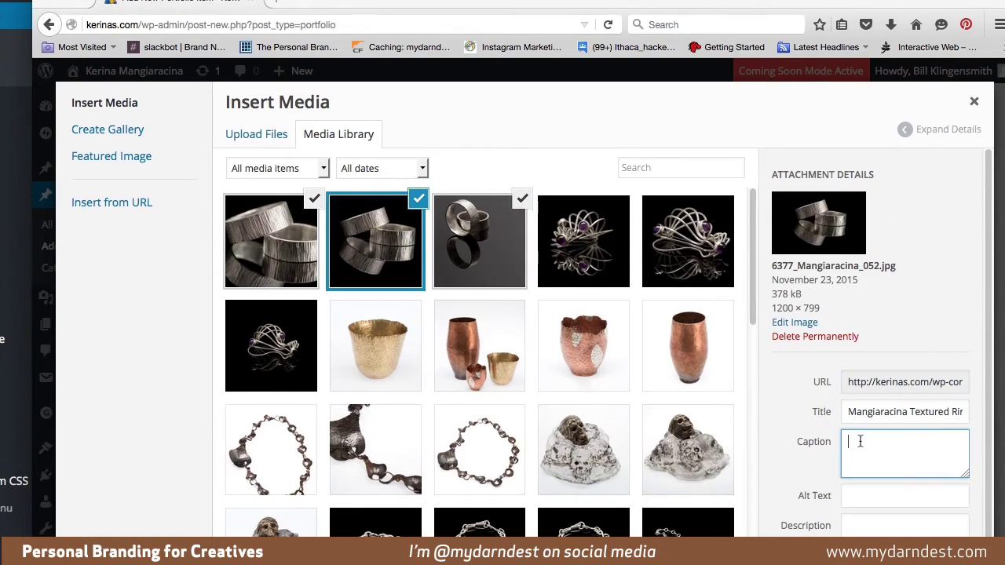
{"action": "key", "text": "super+v"}
{"action": "left_click", "coordinate": [284, 254]}
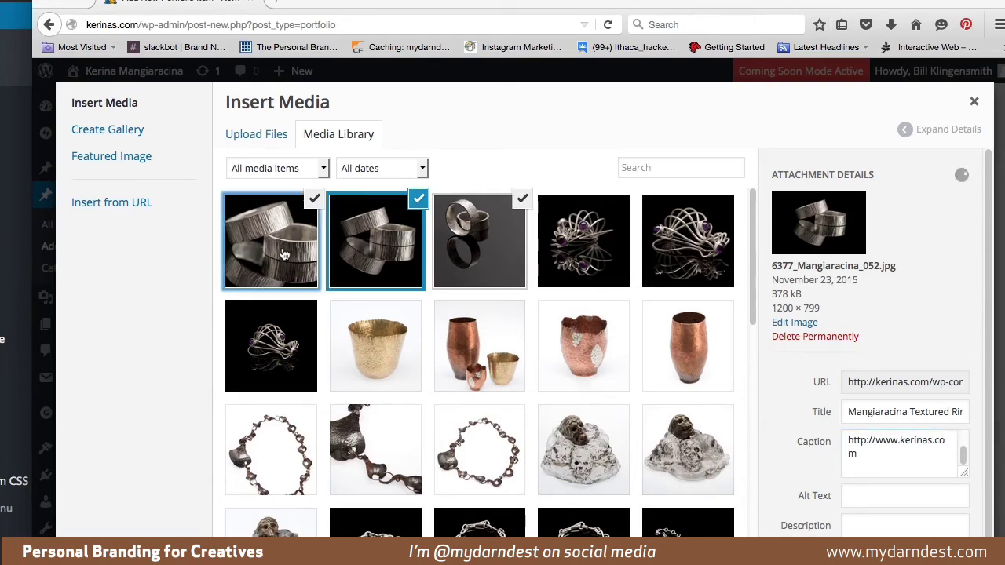
{"action": "left_click", "coordinate": [881, 458]}
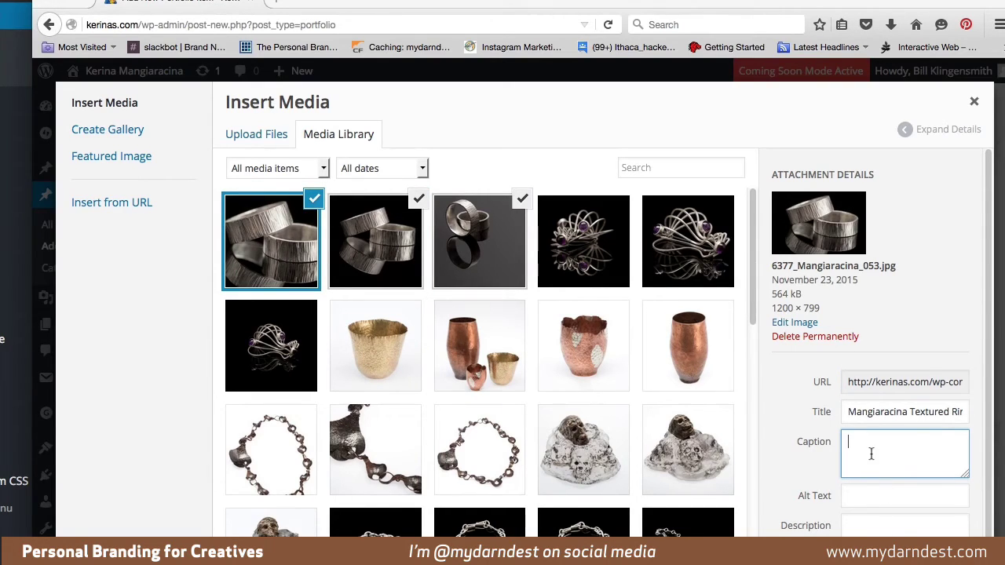
{"action": "type", "text": "http://www.kerinas.com"}
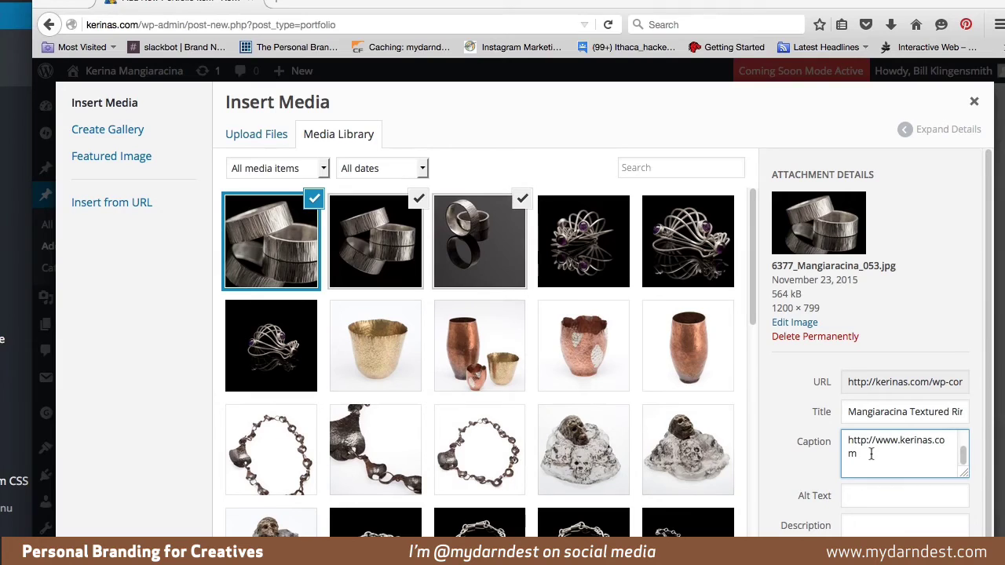
{"action": "left_click", "coordinate": [880, 413]}
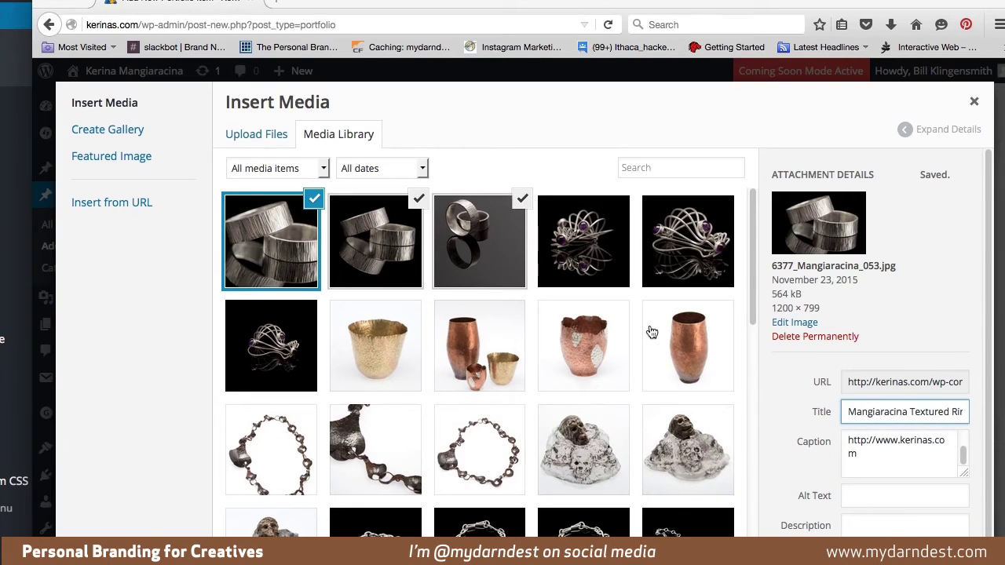
- Create a gallery from the three selected ring photos and move the upright-ring photo on grey to second place
{"action": "left_click", "coordinate": [463, 228]}
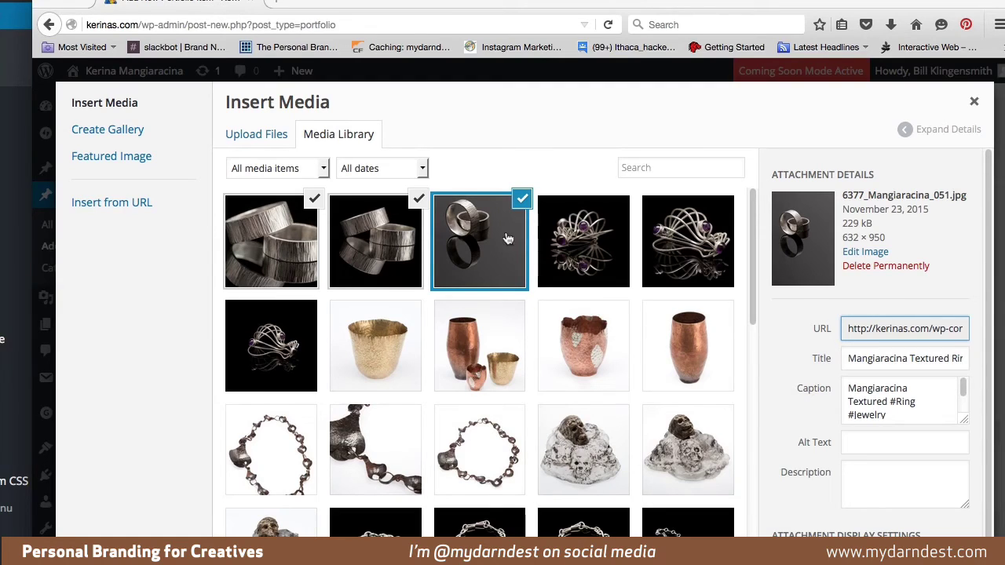
{"action": "left_click", "coordinate": [122, 141]}
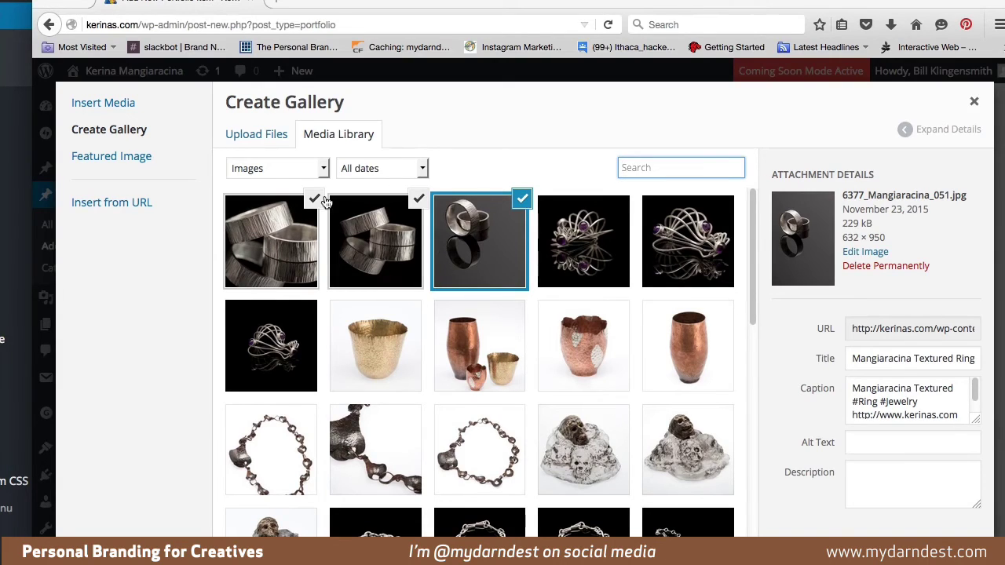
{"action": "left_click", "coordinate": [486, 223]}
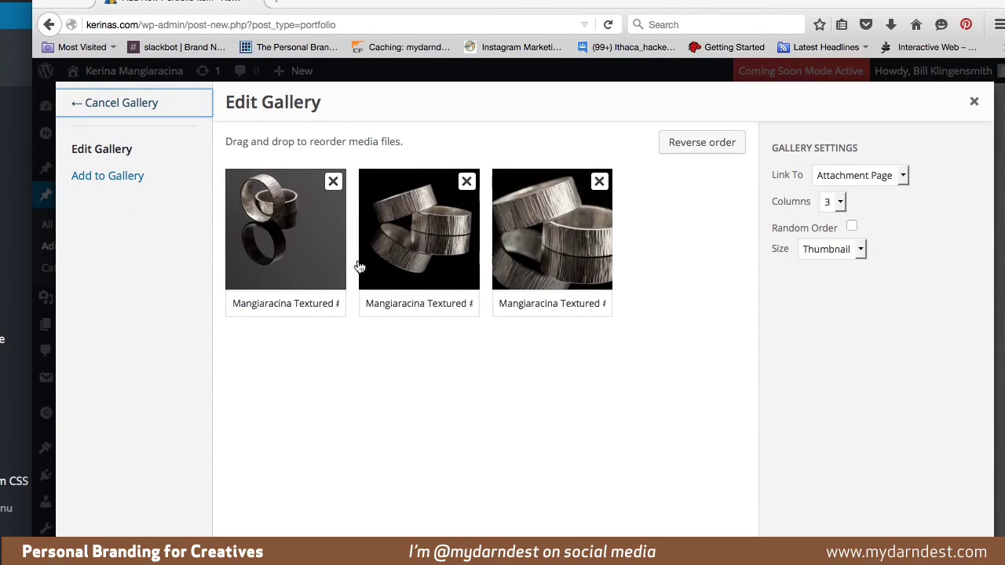
{"action": "left_click_drag", "start_coordinate": [286, 249], "coordinate": [411, 255]}
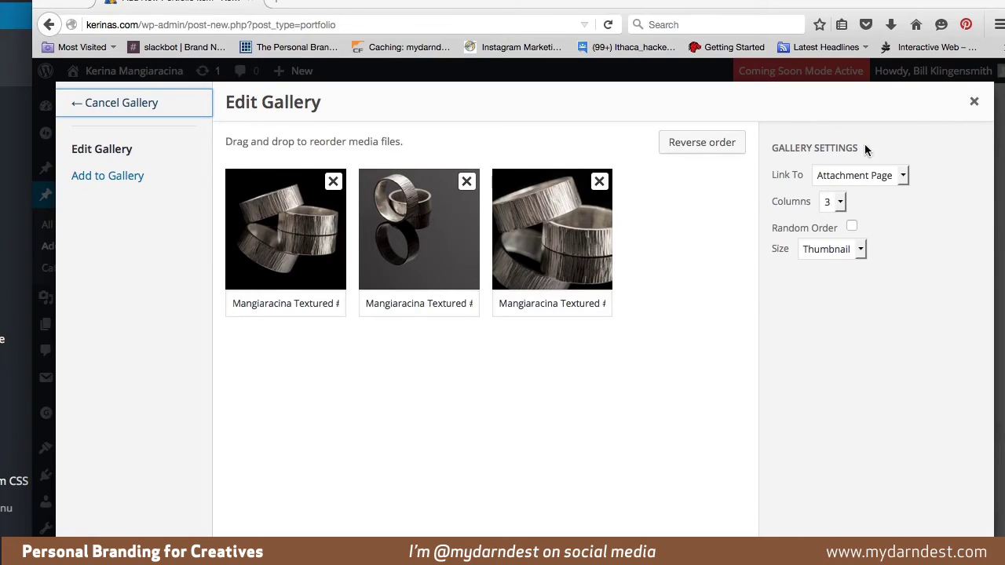
- Set the gallery to link to Media File with 1 column and Large size, and insert it into the portfolio item
{"action": "left_click", "coordinate": [860, 176]}
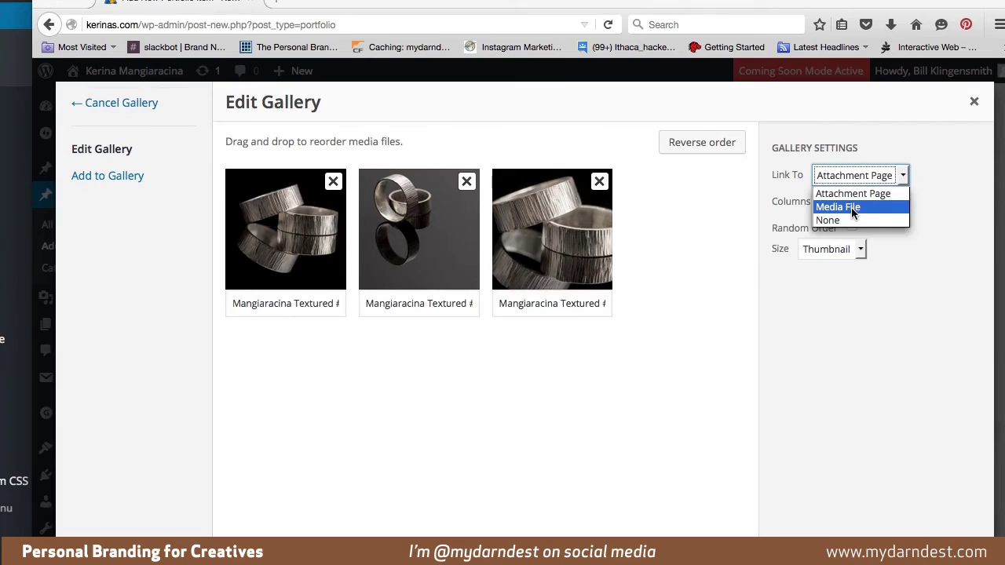
{"action": "left_click", "coordinate": [851, 207]}
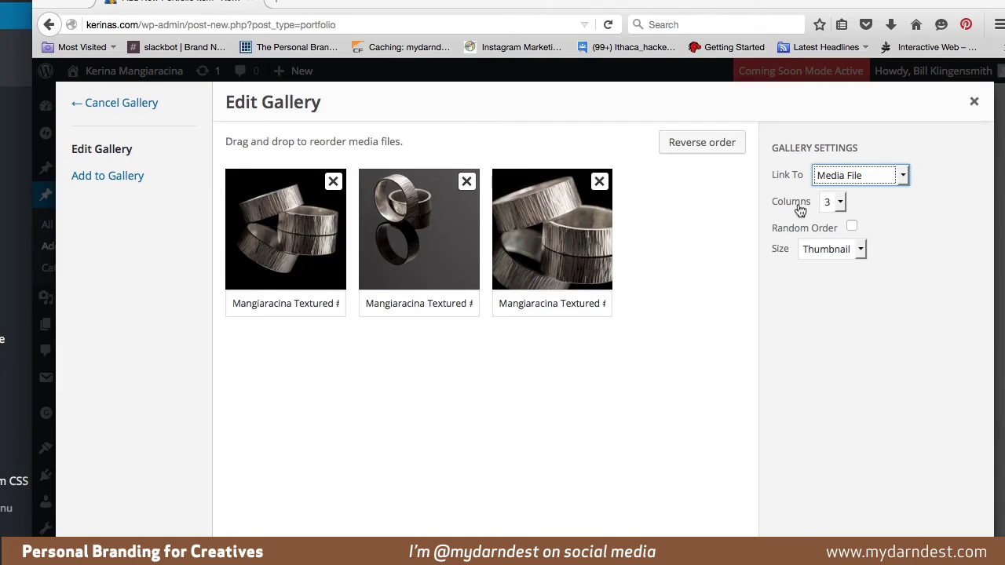
{"action": "left_click", "coordinate": [834, 202]}
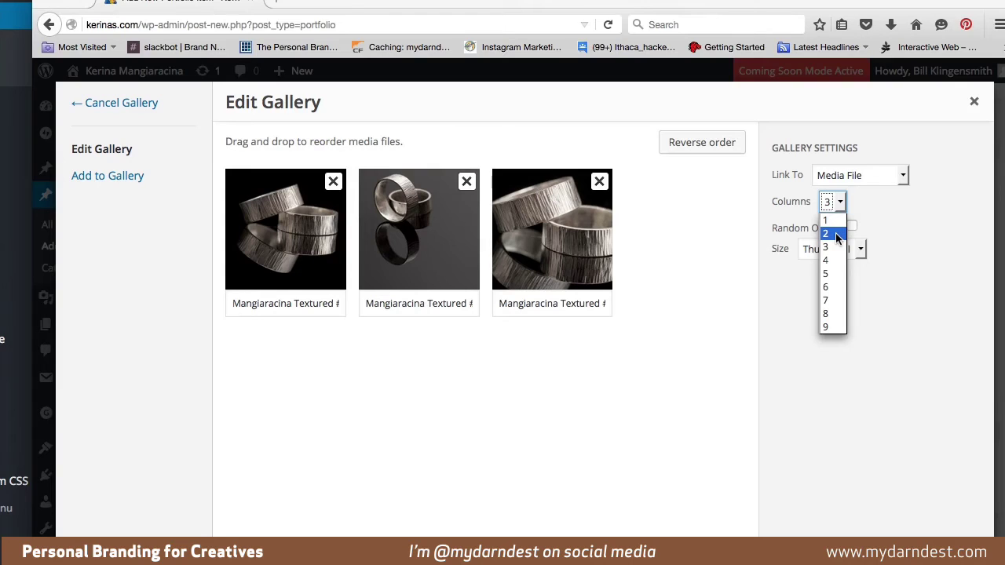
{"action": "left_click", "coordinate": [832, 220]}
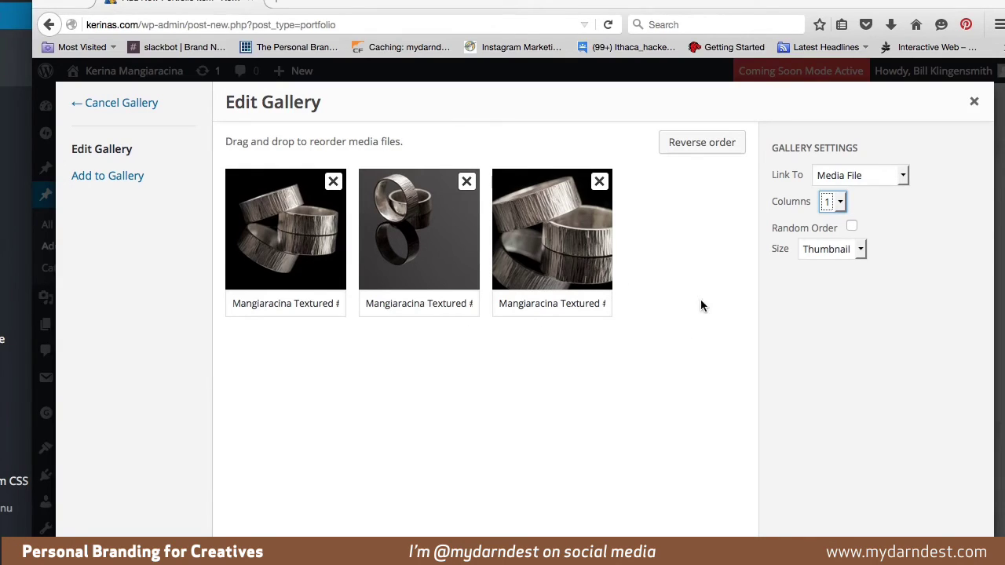
{"action": "left_click", "coordinate": [860, 250]}
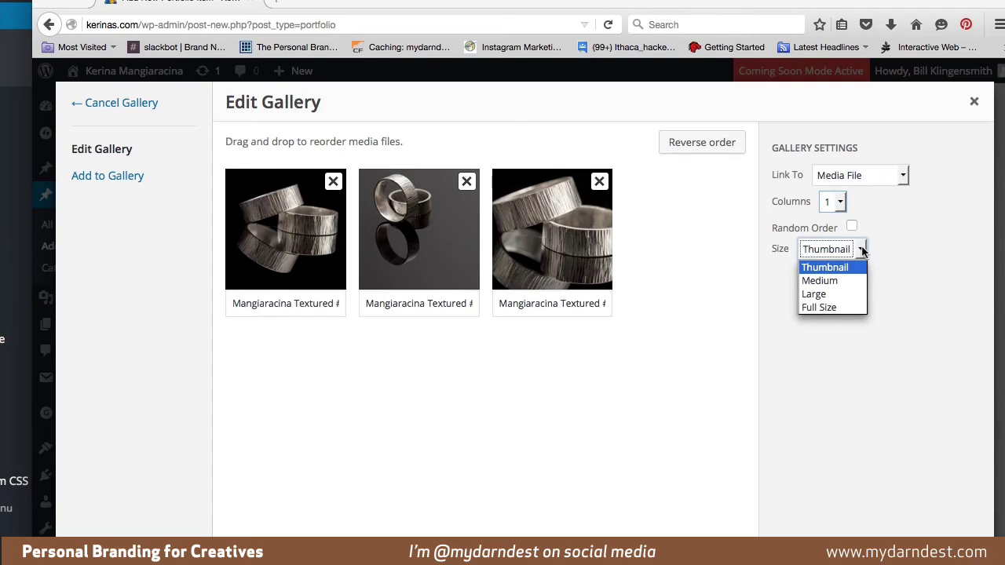
{"action": "left_click", "coordinate": [826, 295]}
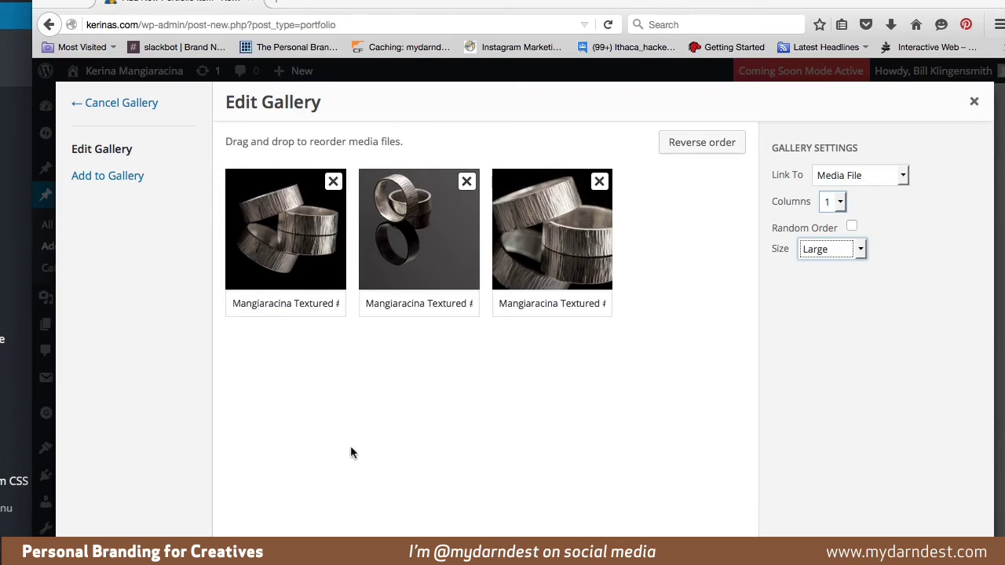
{"action": "left_click", "coordinate": [861, 250]}
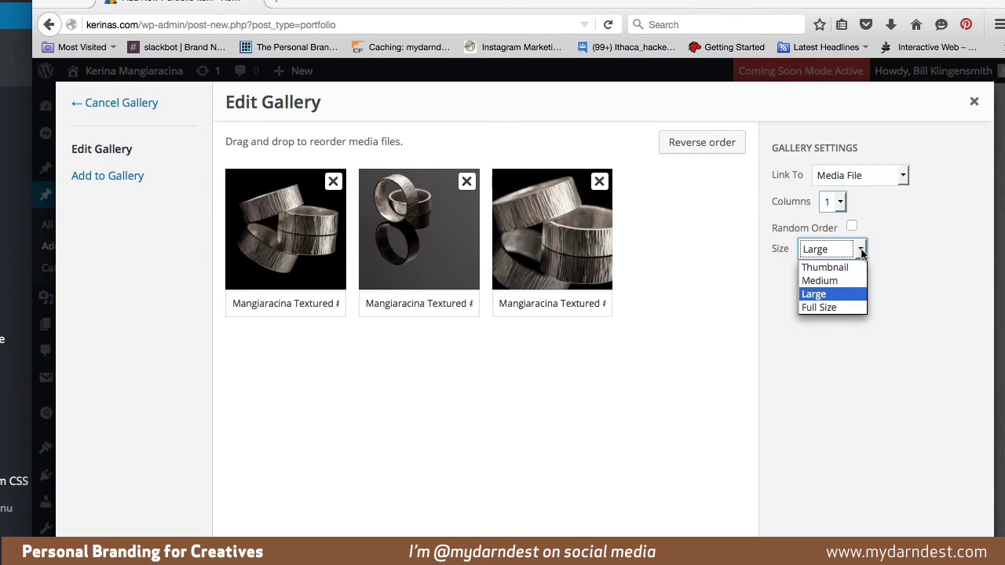
{"action": "left_click", "coordinate": [861, 250]}
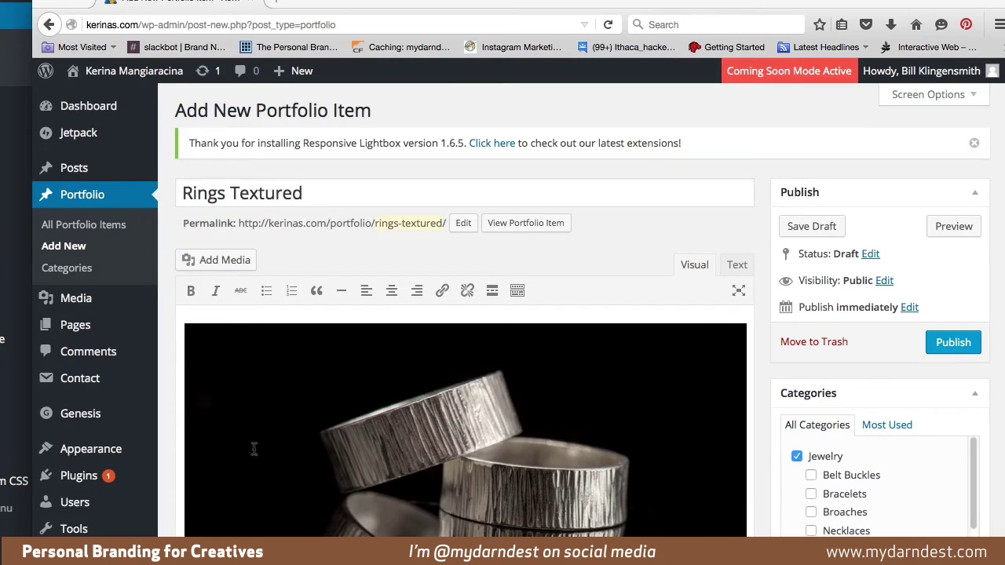
- Edit the inserted gallery to move the upright-ring photo on grey to last place, and update it
{"action": "left_click", "coordinate": [458, 484]}
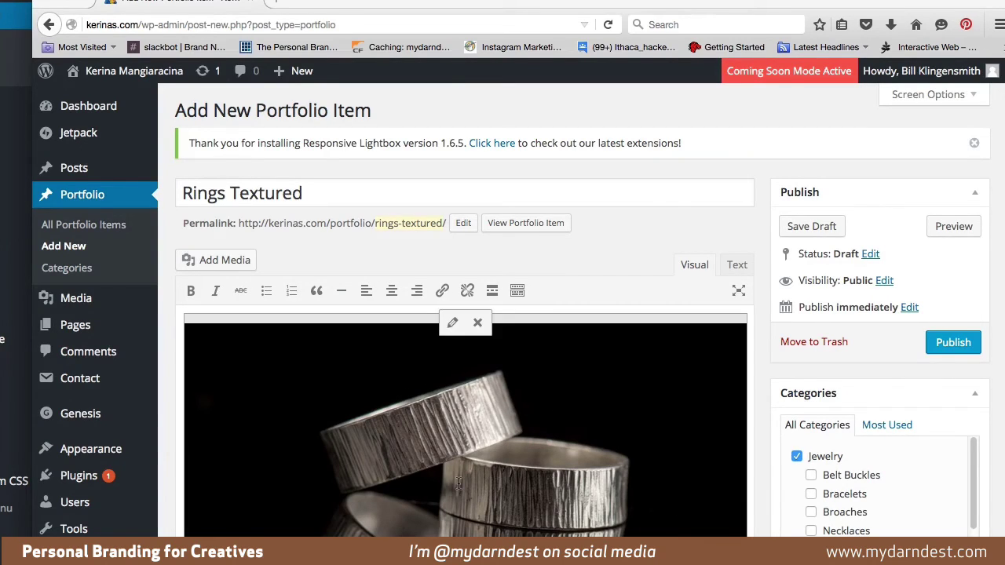
{"action": "left_click", "coordinate": [454, 325]}
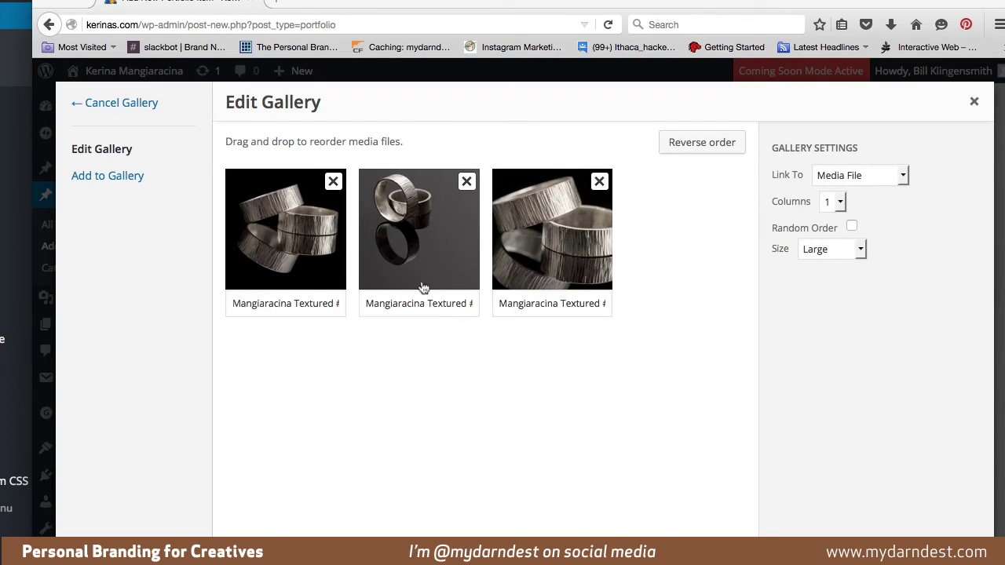
{"action": "left_click_drag", "start_coordinate": [434, 241], "coordinate": [606, 266]}
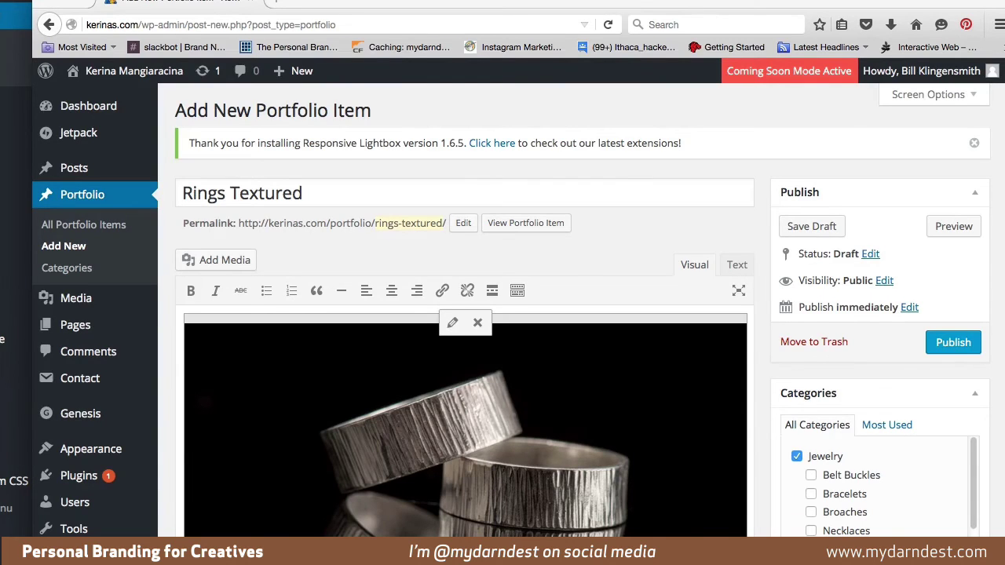
{"action": "scroll", "coordinate": [465, 345], "scroll_direction": "down", "scroll_amount": 5}
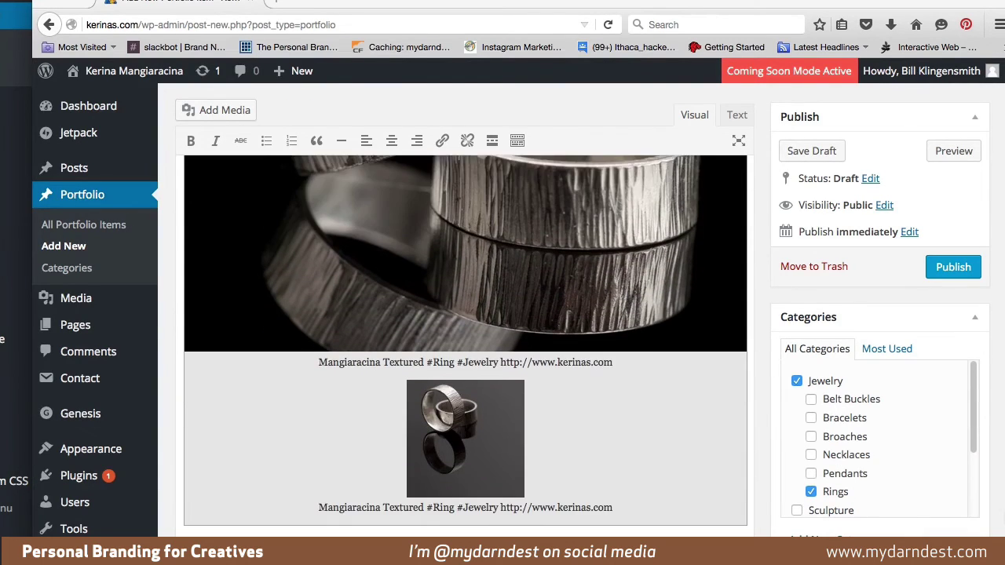
- Set the second ring photo in the media library as the featured image and publish the Rings Textured item
{"action": "scroll", "coordinate": [537, 425], "scroll_direction": "down", "scroll_amount": 1}
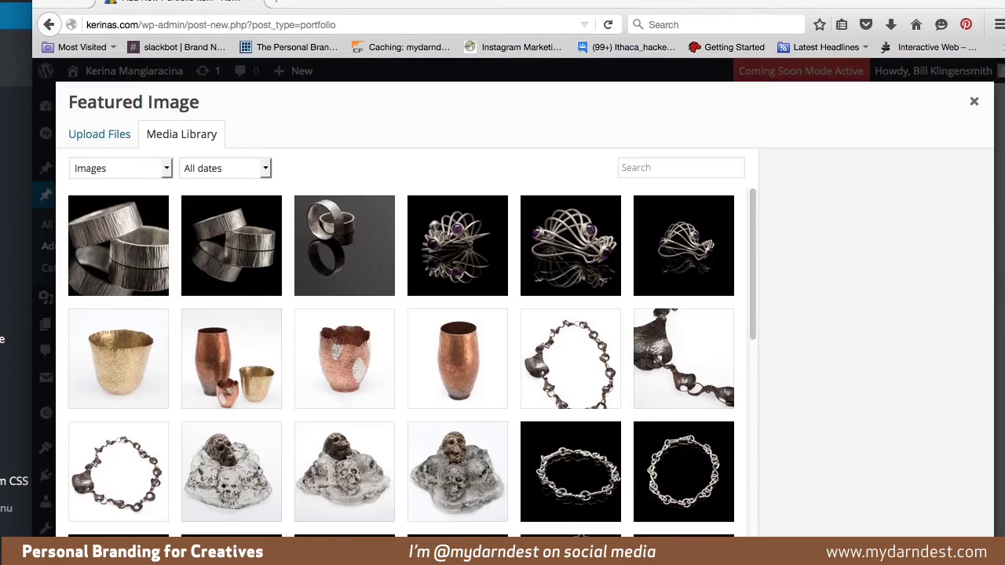
{"action": "left_click", "coordinate": [256, 261]}
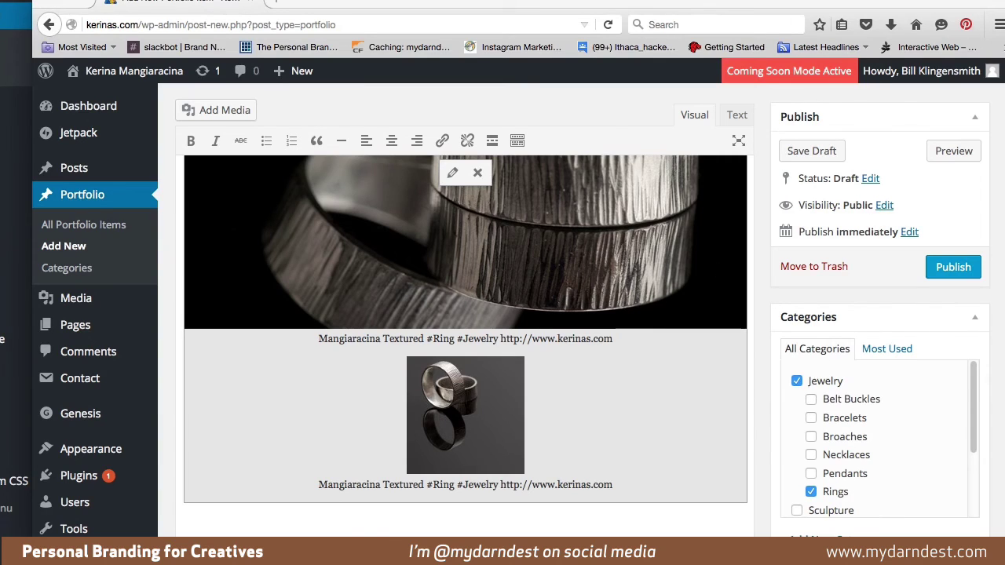
{"action": "scroll", "coordinate": [466, 330], "scroll_direction": "up", "scroll_amount": 5}
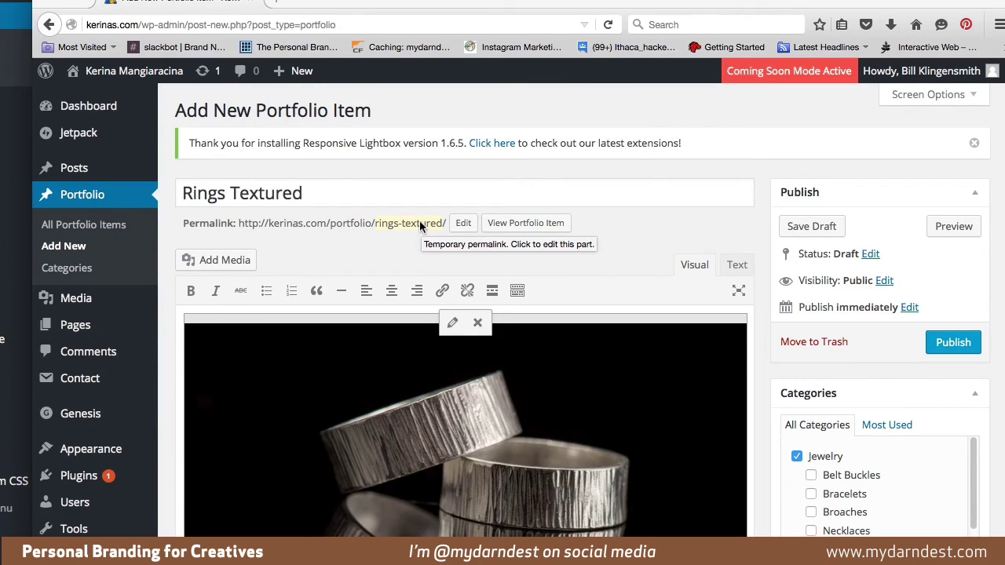
{"action": "left_click", "coordinate": [950, 342]}
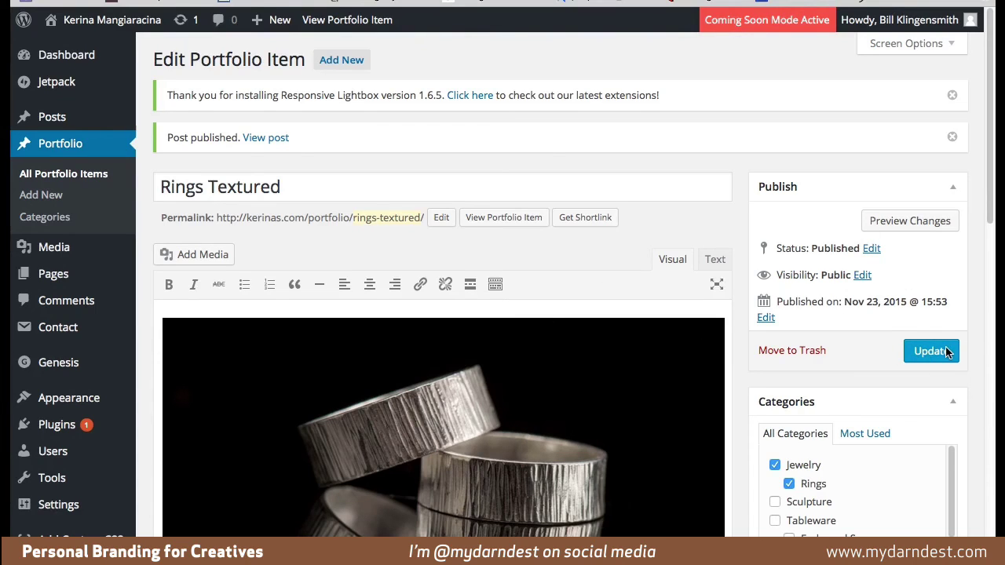
- Preview the published Rings Textured item in a new window and look over its title and gallery photos
{"action": "right_click", "coordinate": [900, 225]}
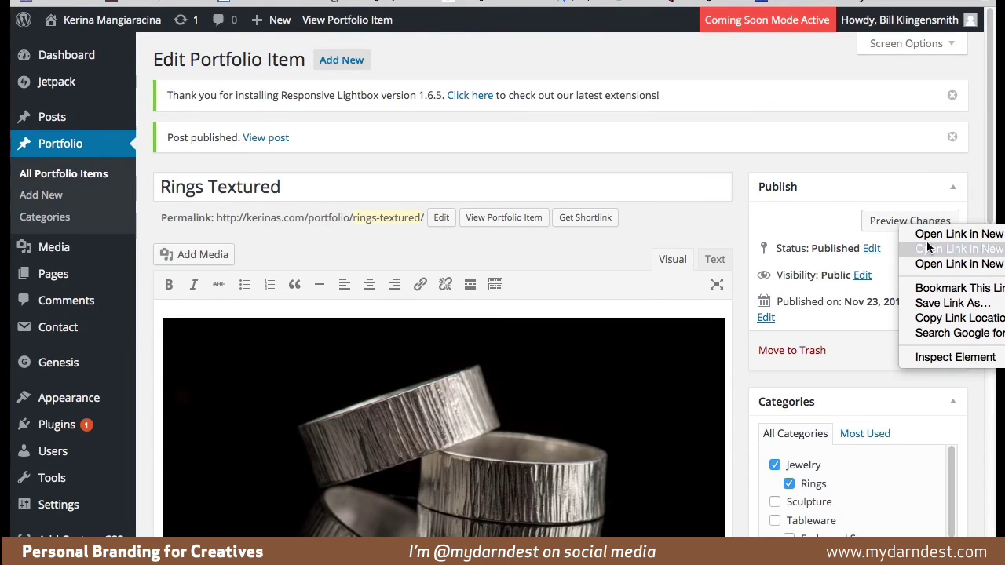
{"action": "left_click", "coordinate": [928, 248]}
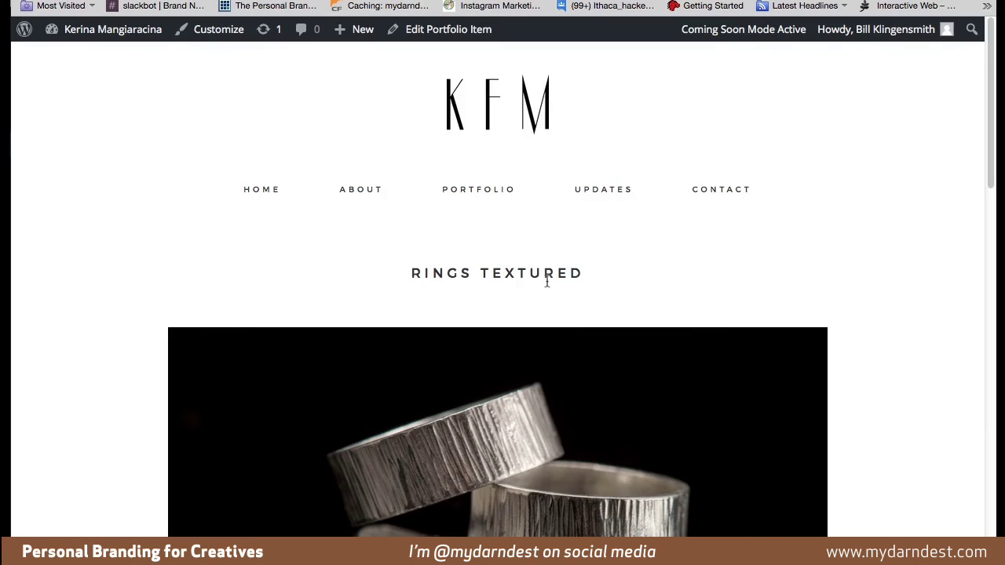
{"action": "left_click_drag", "start_coordinate": [495, 0], "coordinate": [498, 264]}
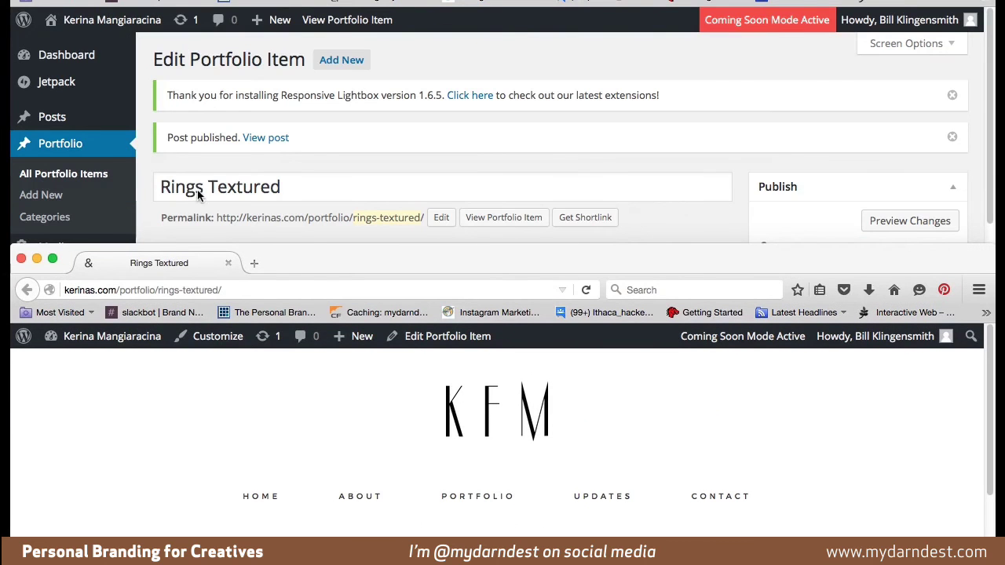
{"action": "left_click_drag", "start_coordinate": [320, 277], "coordinate": [332, 18]}
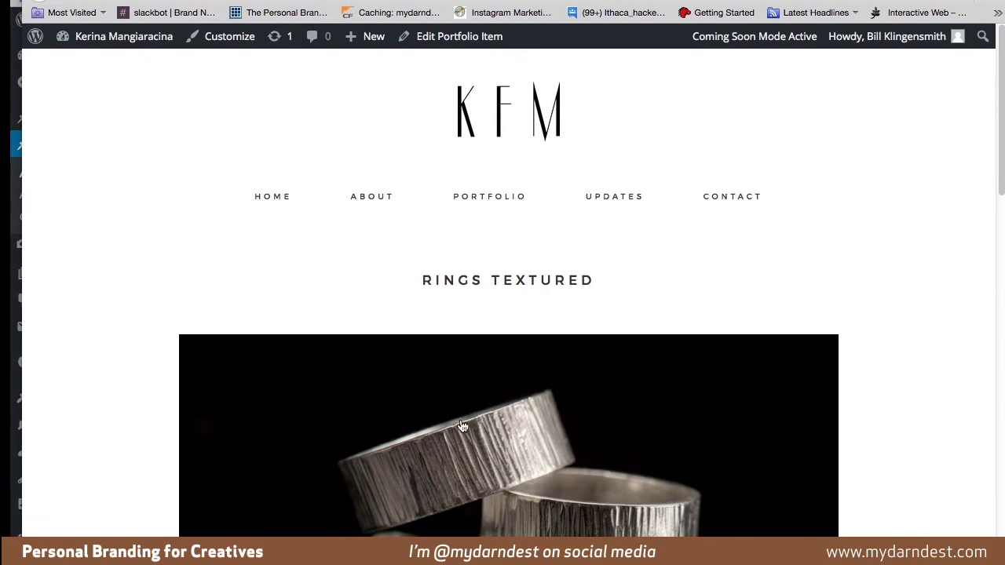
{"action": "left_click_drag", "start_coordinate": [1000, 141], "coordinate": [996, 305]}
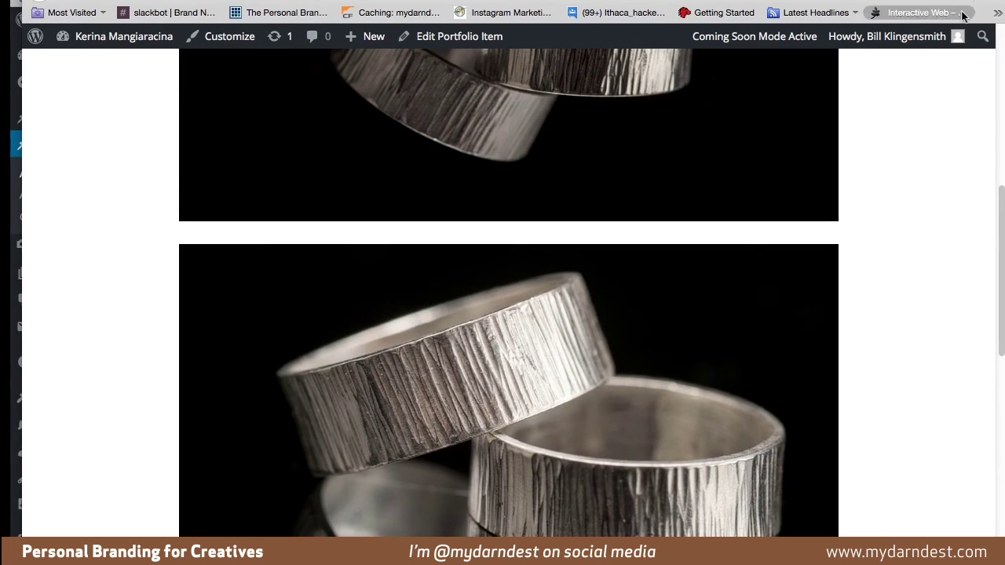
{"action": "left_click_drag", "start_coordinate": [1000, 206], "coordinate": [989, 101]}
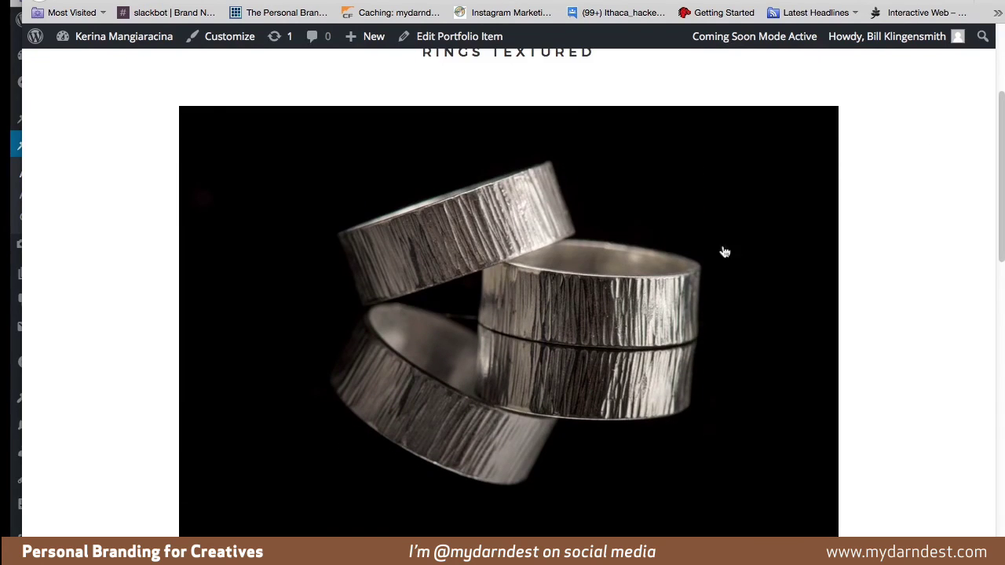
- View all three ring photos in the page's lightbox, starting from the first one, and close it
{"action": "left_click", "coordinate": [626, 291]}
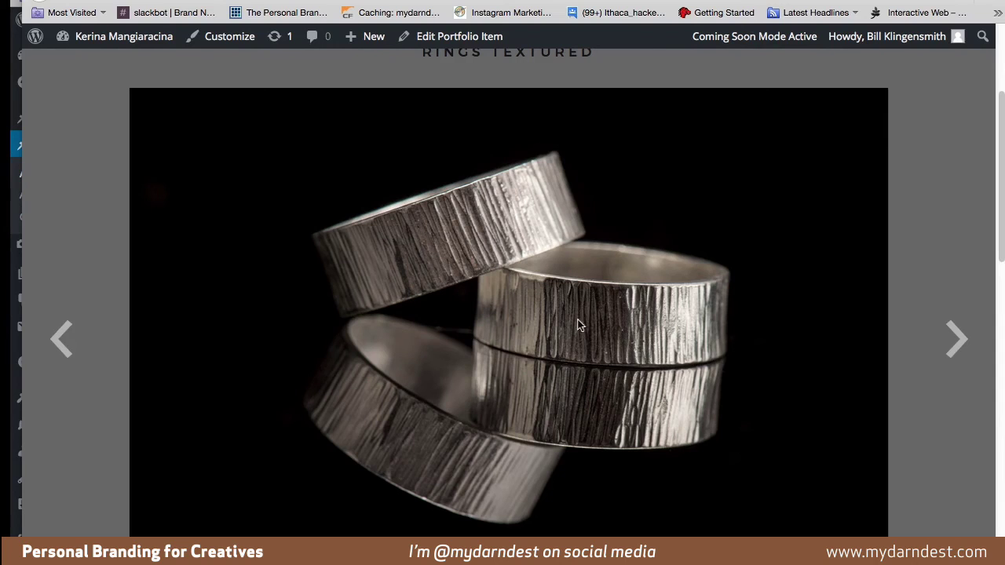
{"action": "left_click", "coordinate": [958, 339]}
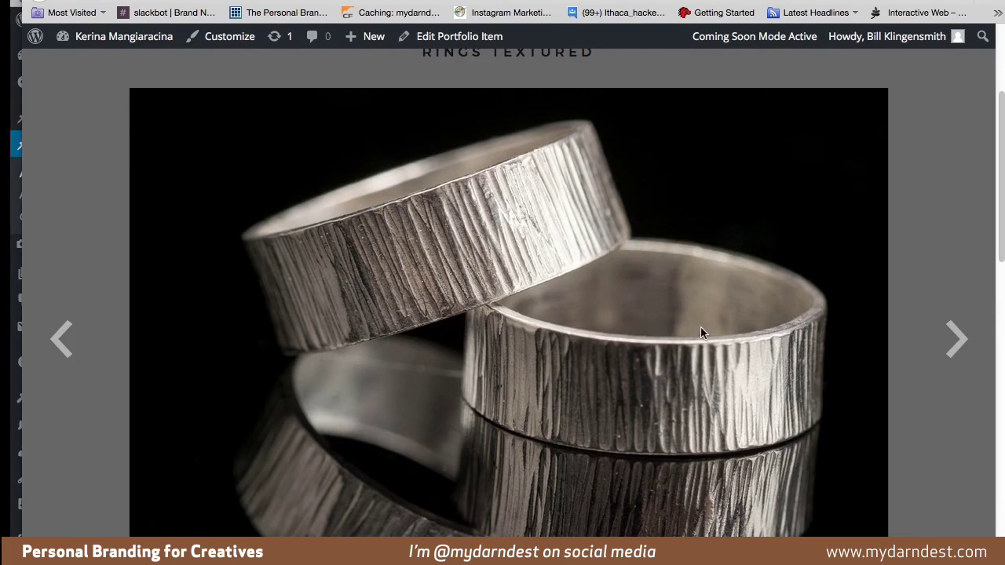
{"action": "left_click", "coordinate": [957, 339]}
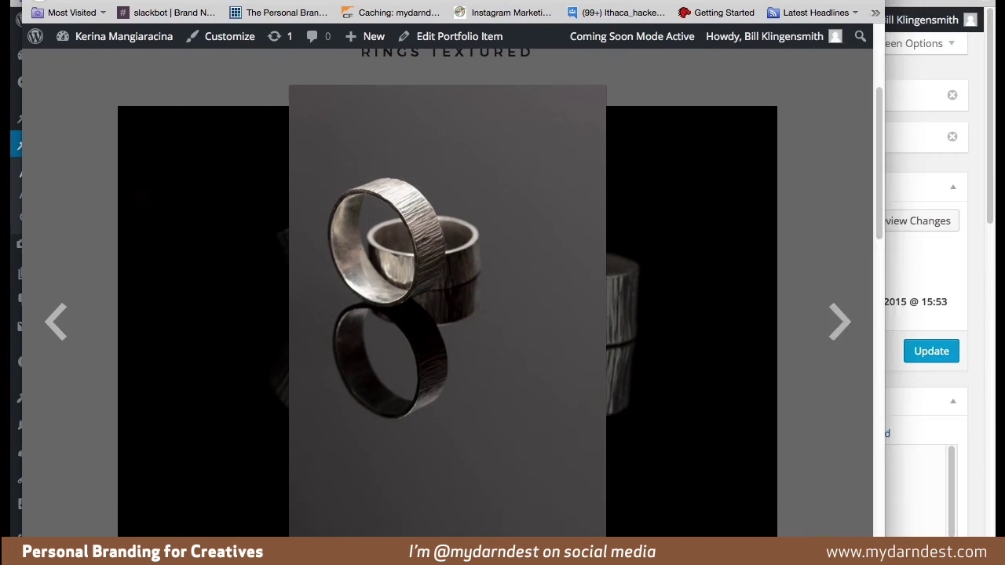
{"action": "mouse_move", "coordinate": [784, 537]}
{"action": "left_mouse_down"}
{"action": "mouse_move", "coordinate": [442, 502]}
{"action": "mouse_move", "coordinate": [257, 461]}
{"action": "mouse_move", "coordinate": [408, 490]}
{"action": "mouse_move", "coordinate": [534, 536]}
{"action": "mouse_move", "coordinate": [777, 537]}
{"action": "left_mouse_up"}
{"action": "key", "text": "ctrl+alt+super+f"}
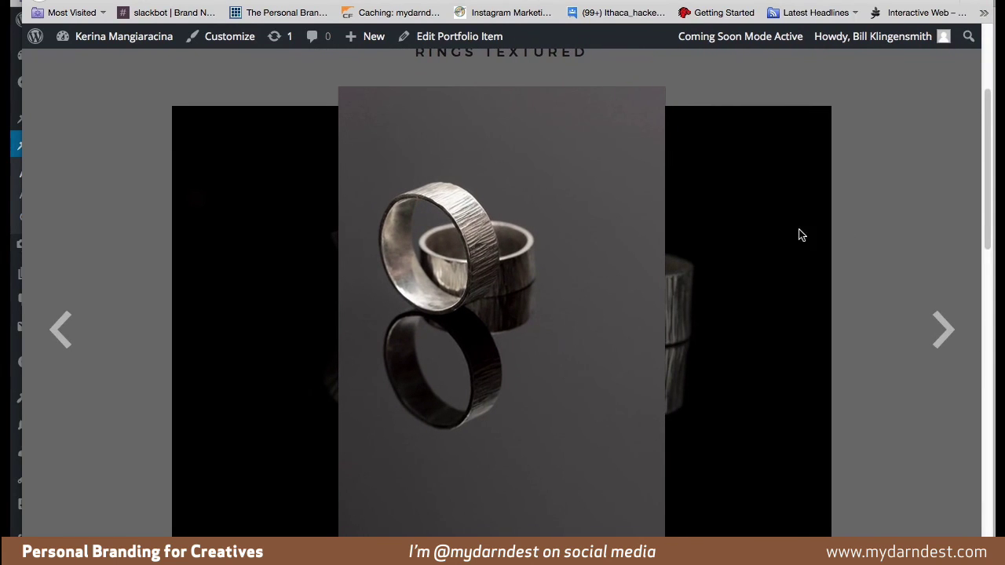
{"action": "left_click", "coordinate": [781, 210]}
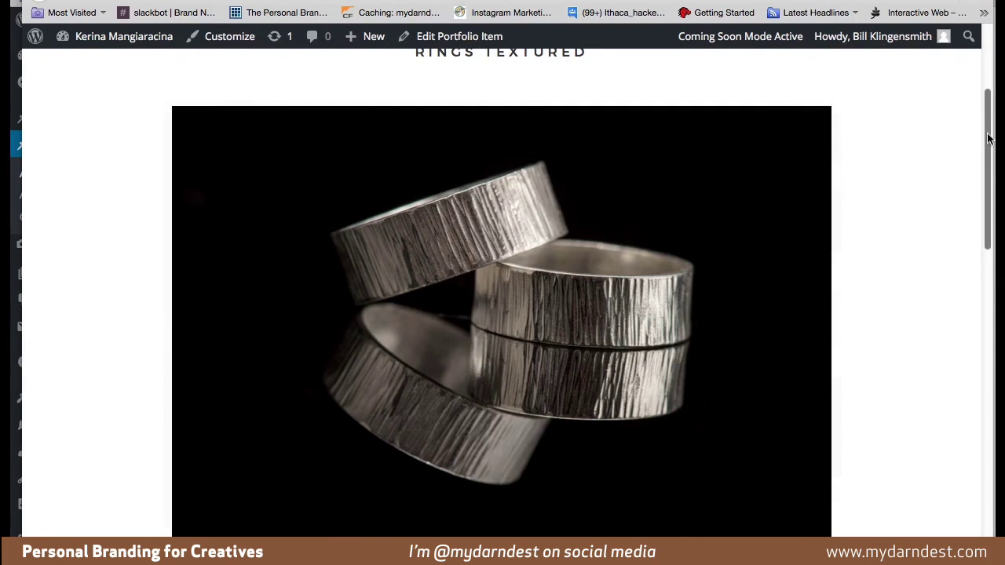
- Open the site's Portfolio page to check how the new rings item is listed
{"action": "scroll", "coordinate": [980, 139], "scroll_direction": "up", "scroll_amount": 5}
{"action": "scroll", "coordinate": [981, 138], "scroll_direction": "down", "scroll_amount": 5}
{"action": "scroll", "coordinate": [981, 138], "scroll_direction": "up", "scroll_amount": 5}
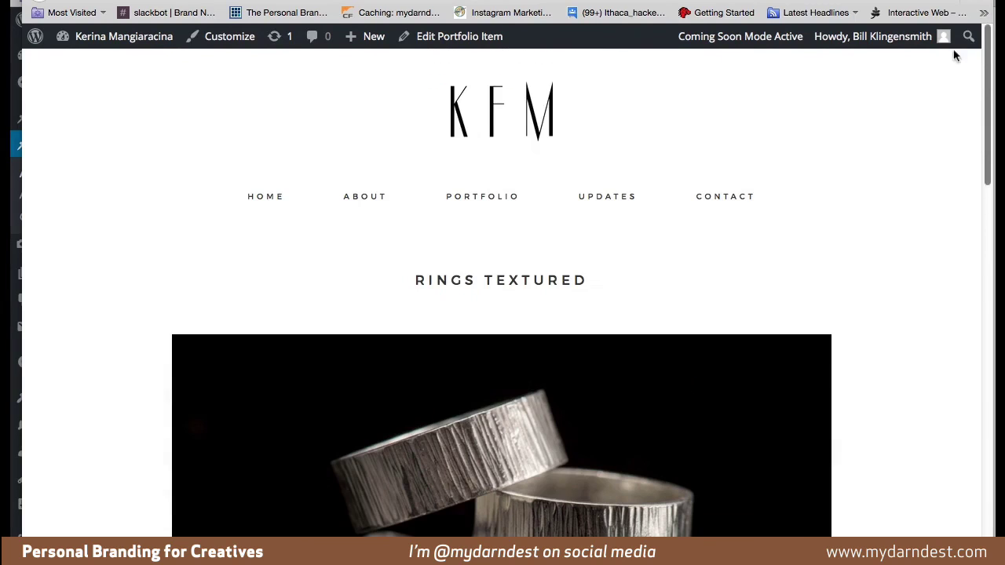
{"action": "left_click", "coordinate": [490, 204]}
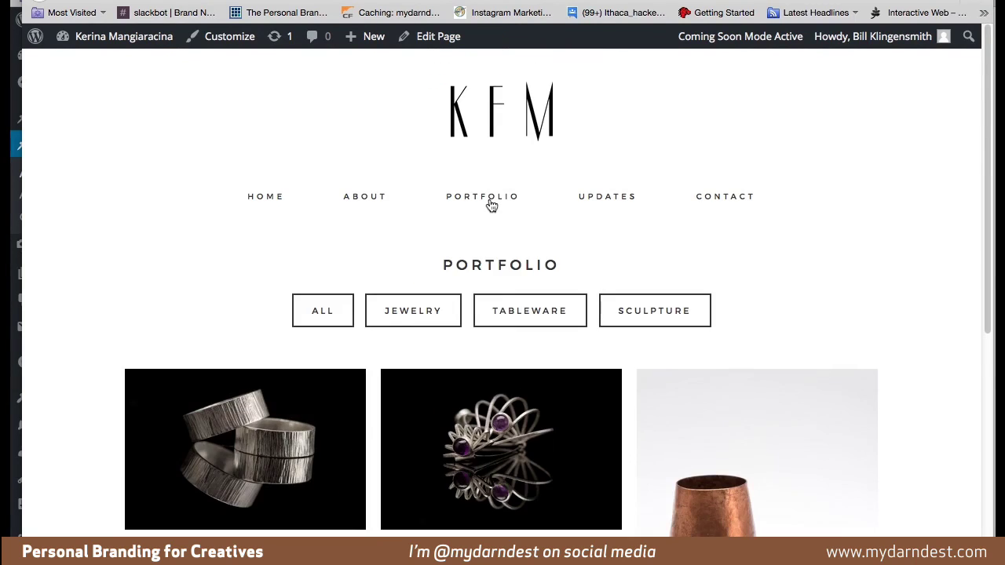